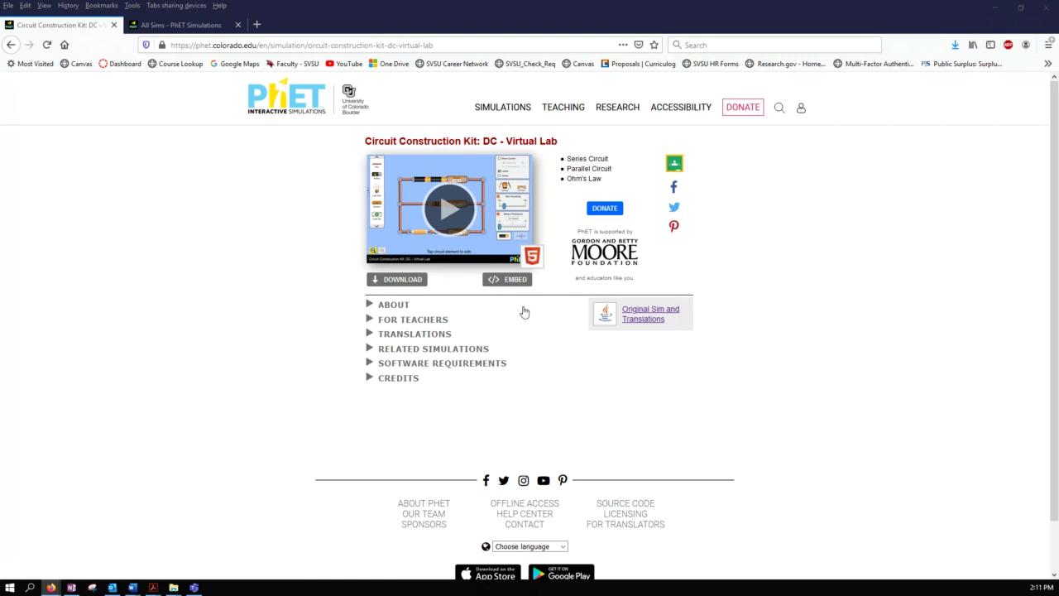
- Browse the full PhET simulations list, then return to the Circuit Construction Kit: DC page
click(204, 29)
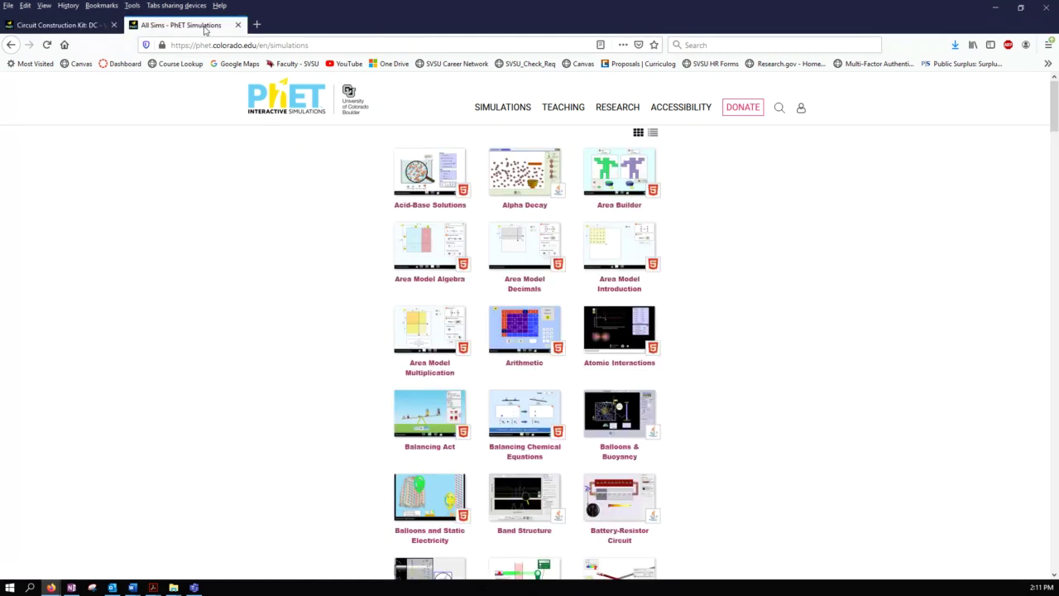
scroll(607, 241, down, 1)
scroll(606, 245, down, 5)
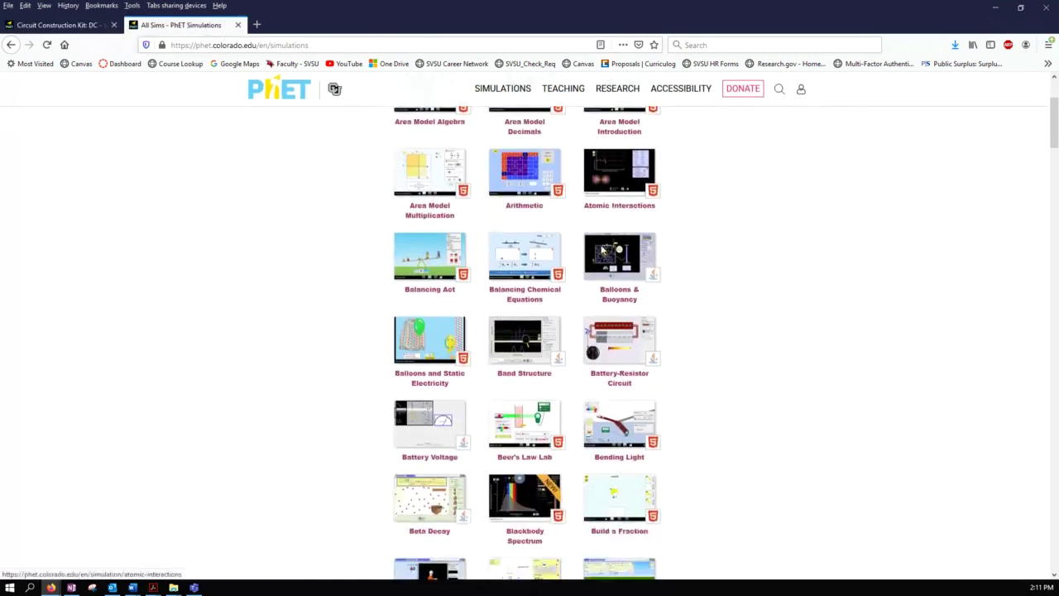
scroll(587, 253, down, 3)
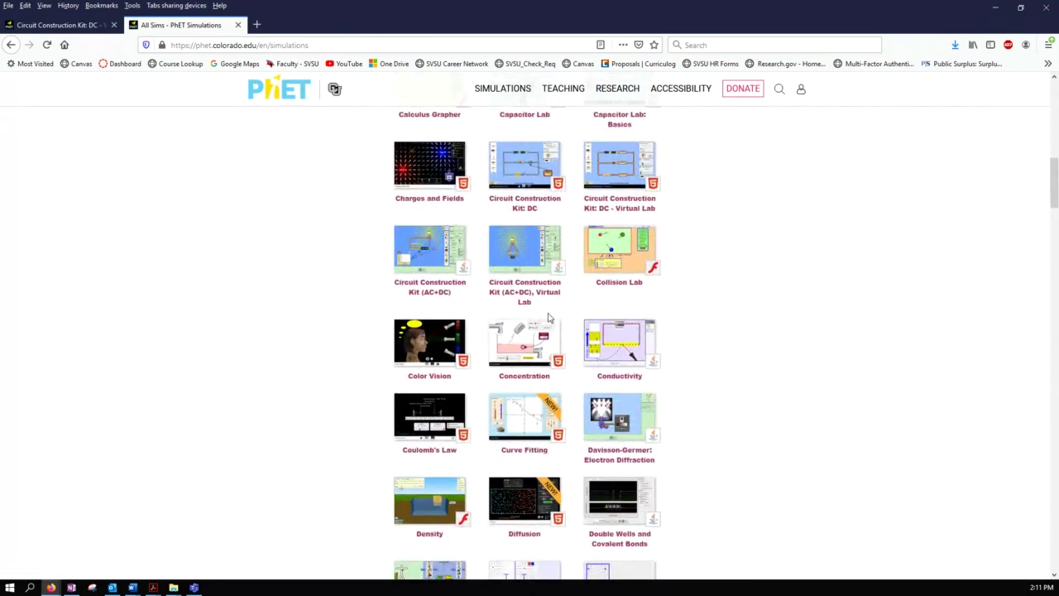
scroll(542, 316, up, 3)
scroll(538, 320, down, 3)
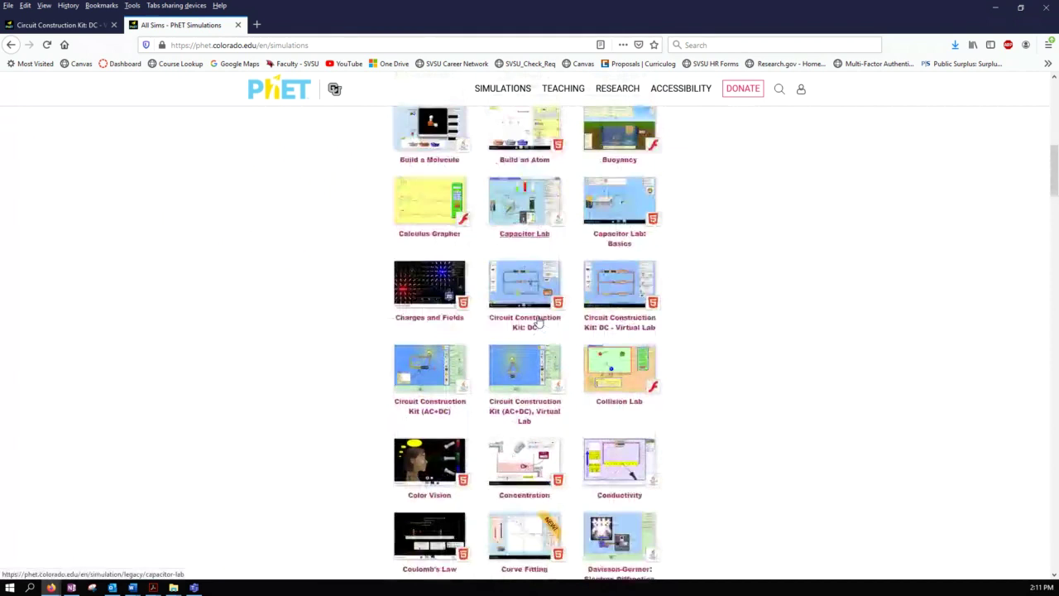
scroll(538, 320, down, 3)
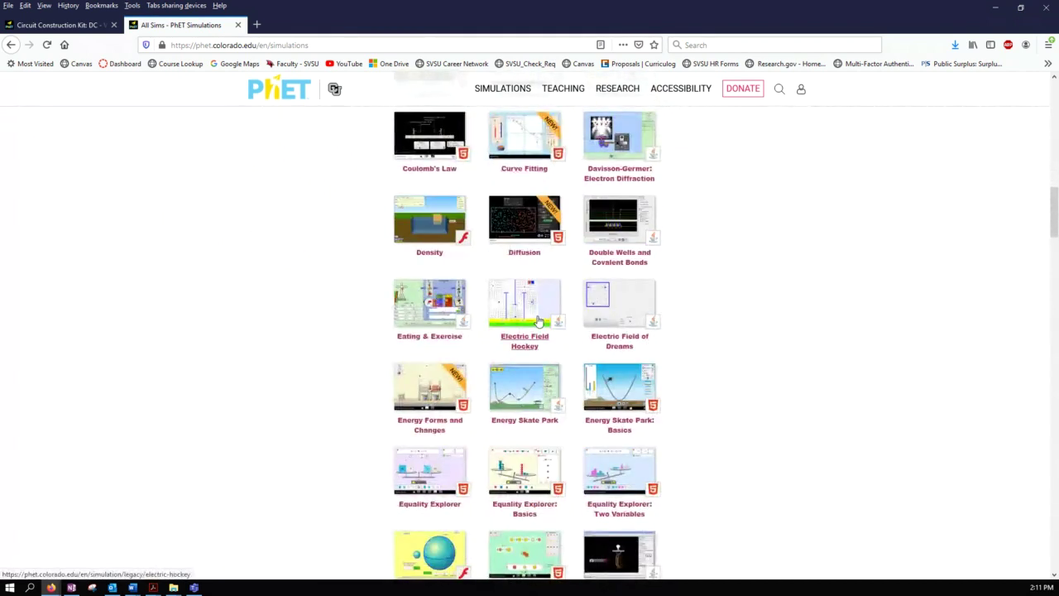
scroll(534, 321, down, 5)
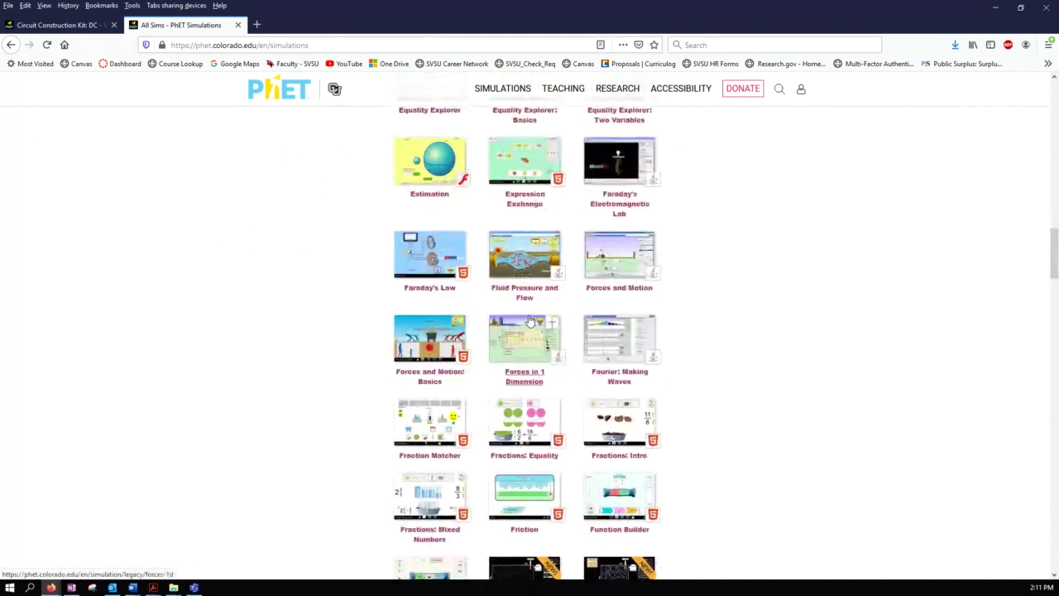
scroll(530, 320, down, 6)
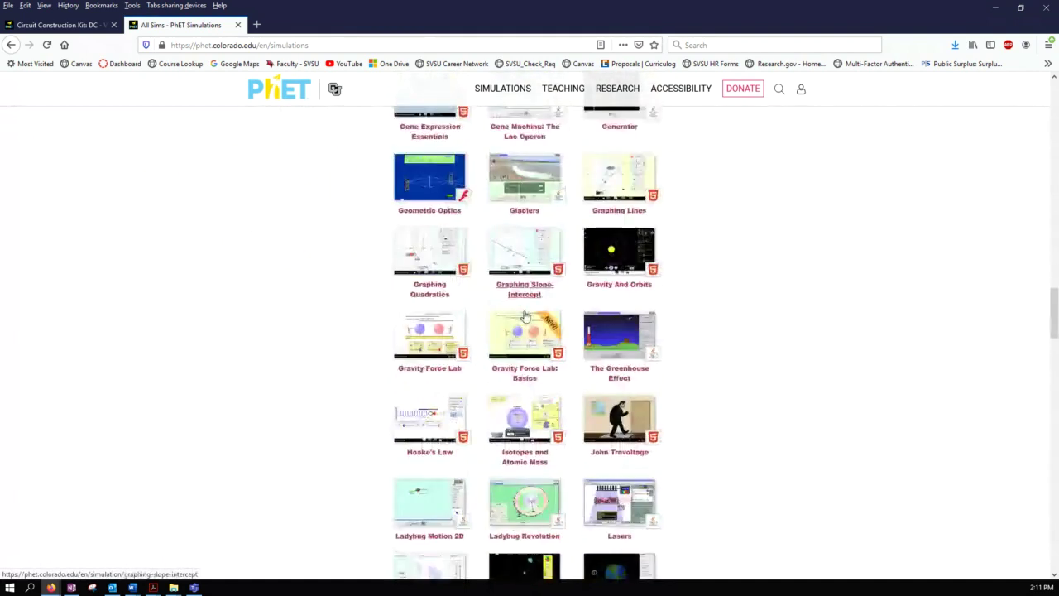
scroll(525, 317, down, 2)
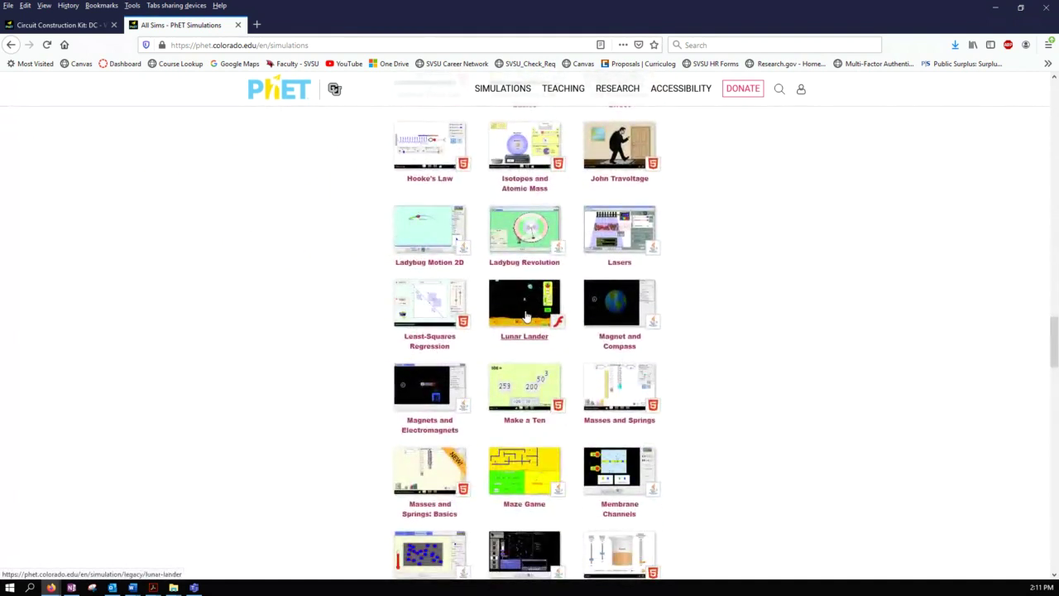
scroll(525, 317, up, 13)
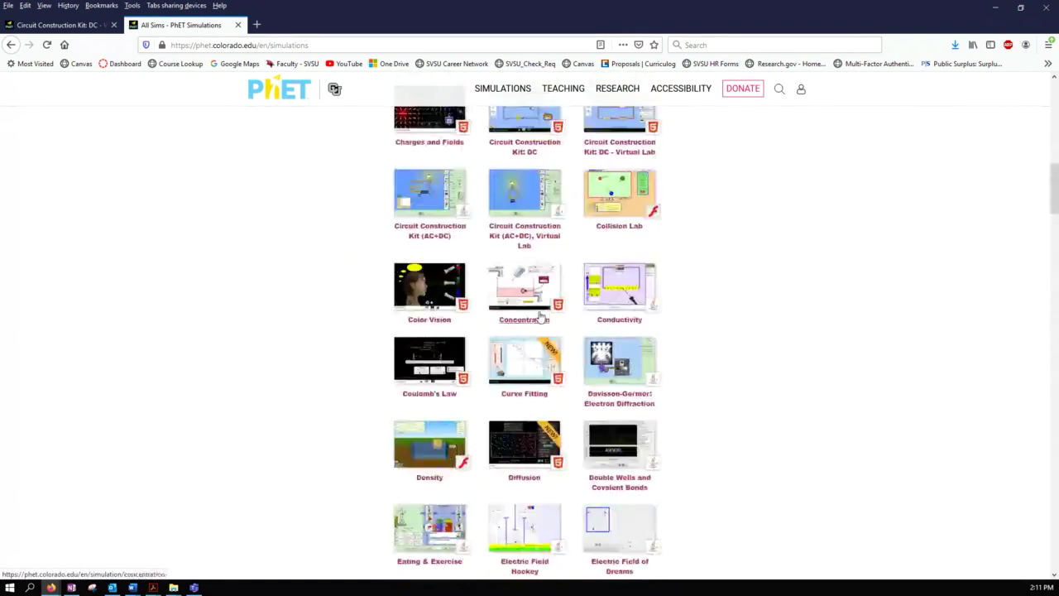
scroll(542, 317, up, 10)
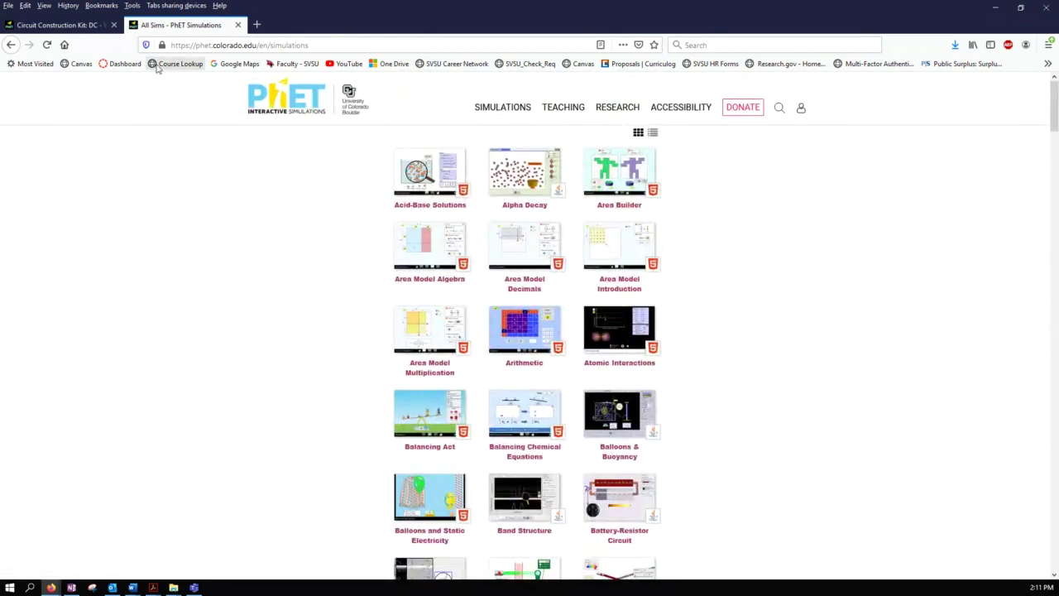
click(104, 25)
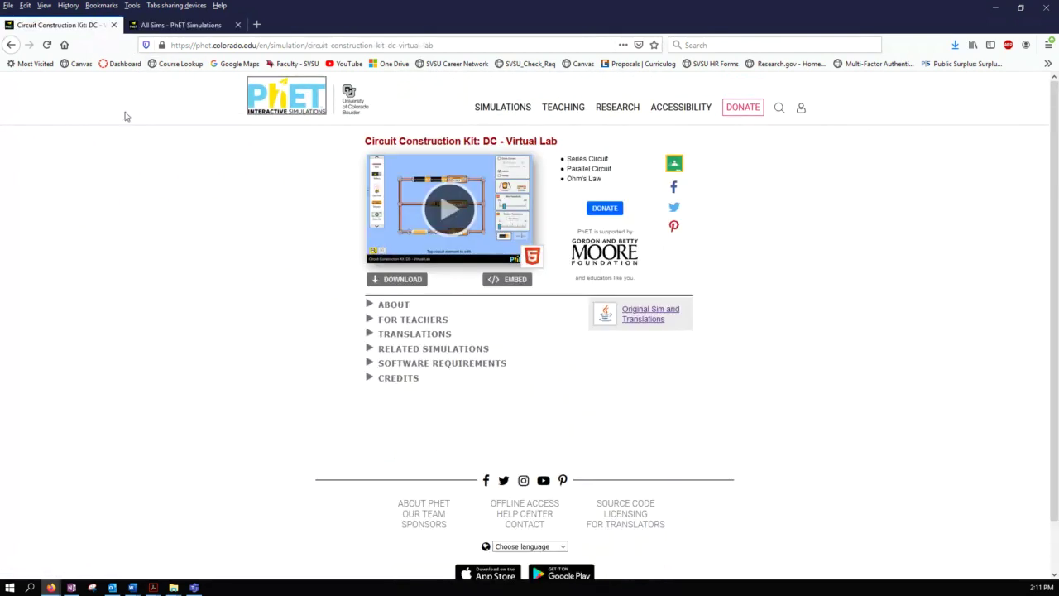
- Launch the Circuit Construction Kit: DC - Virtual Lab sim from its play thumbnail
click(450, 218)
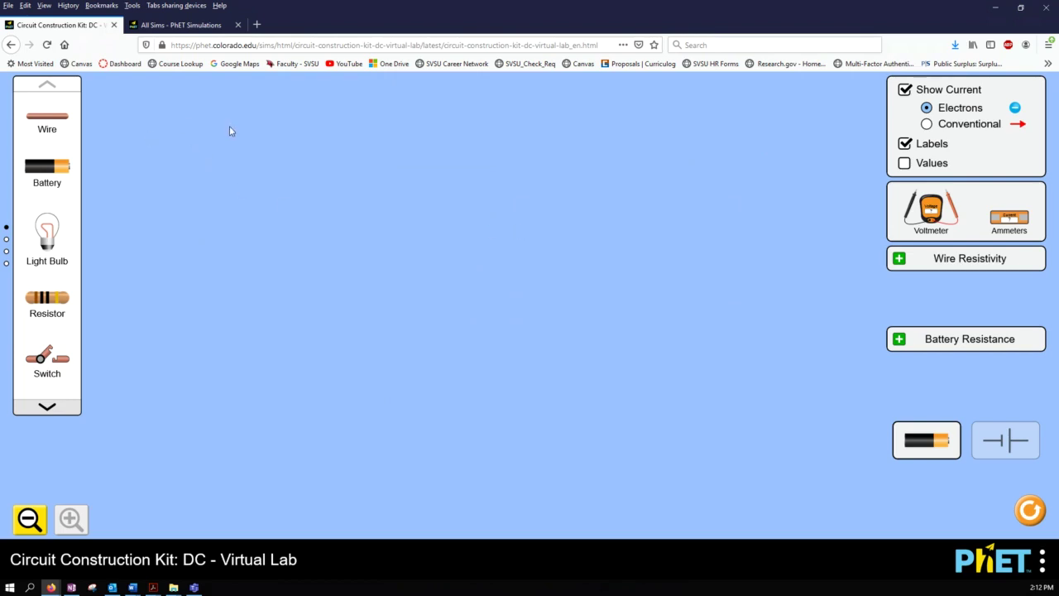
- Place an upright wire near the top of the workspace and show current as Conventional
click(44, 120)
click(45, 120)
drag(45, 120, 294, 145)
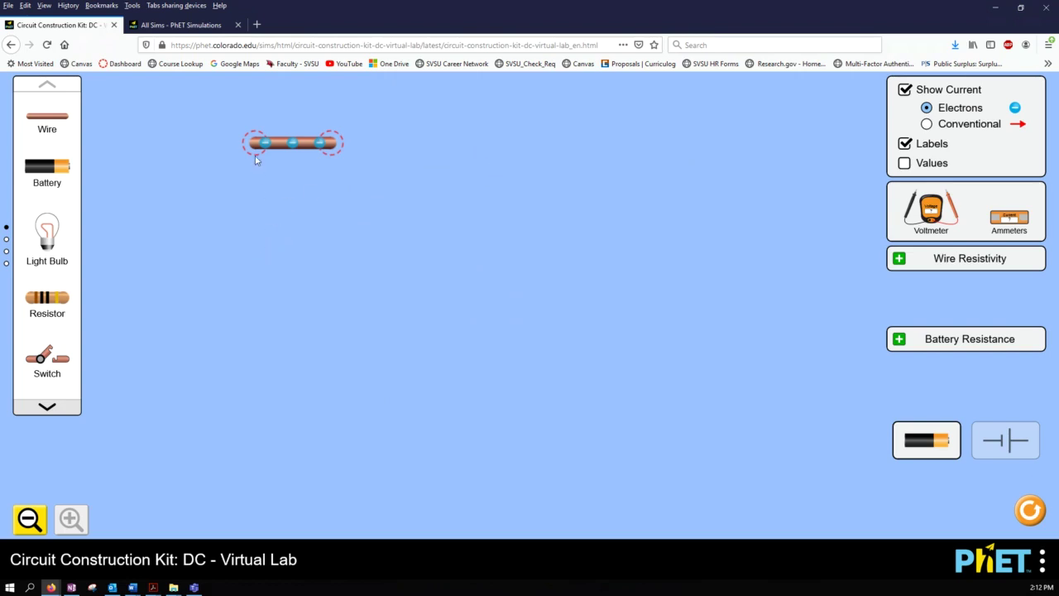
drag(254, 148, 328, 228)
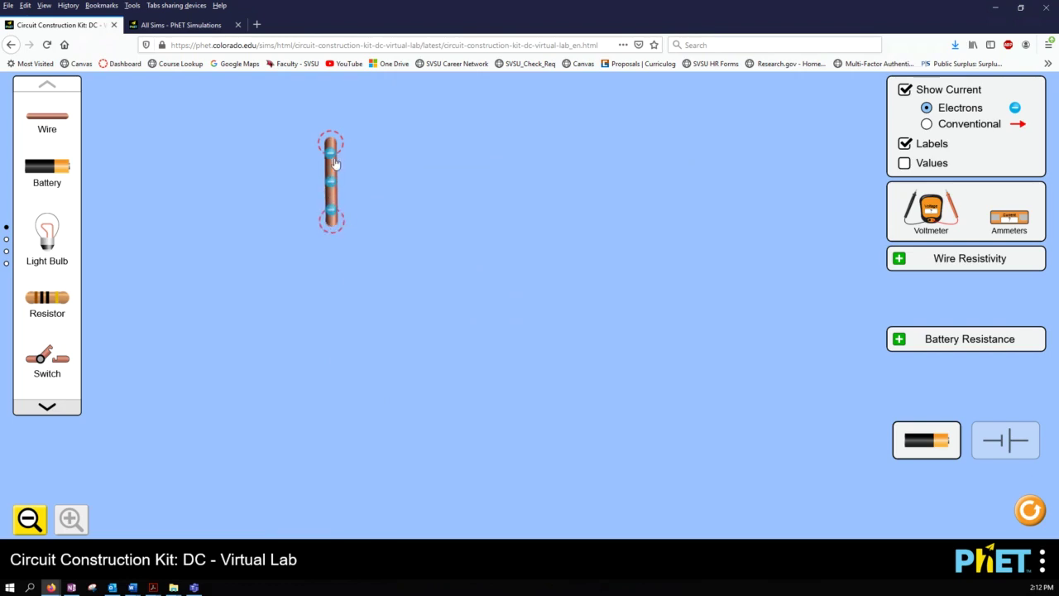
click(927, 124)
- Add a battery left of the wire and set its voltage to 0.0 volts
drag(71, 178, 221, 287)
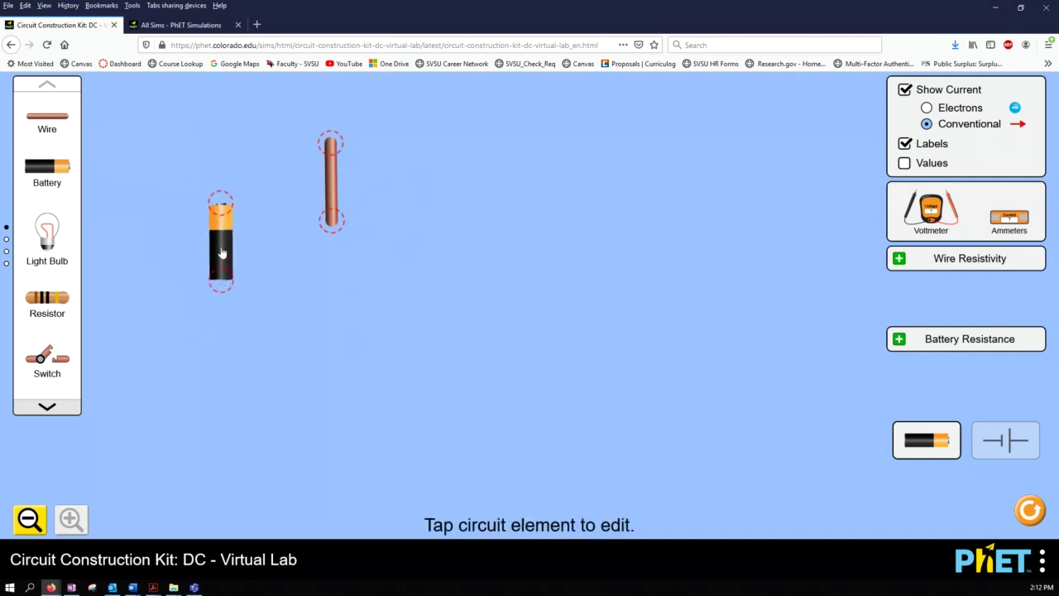
click(221, 252)
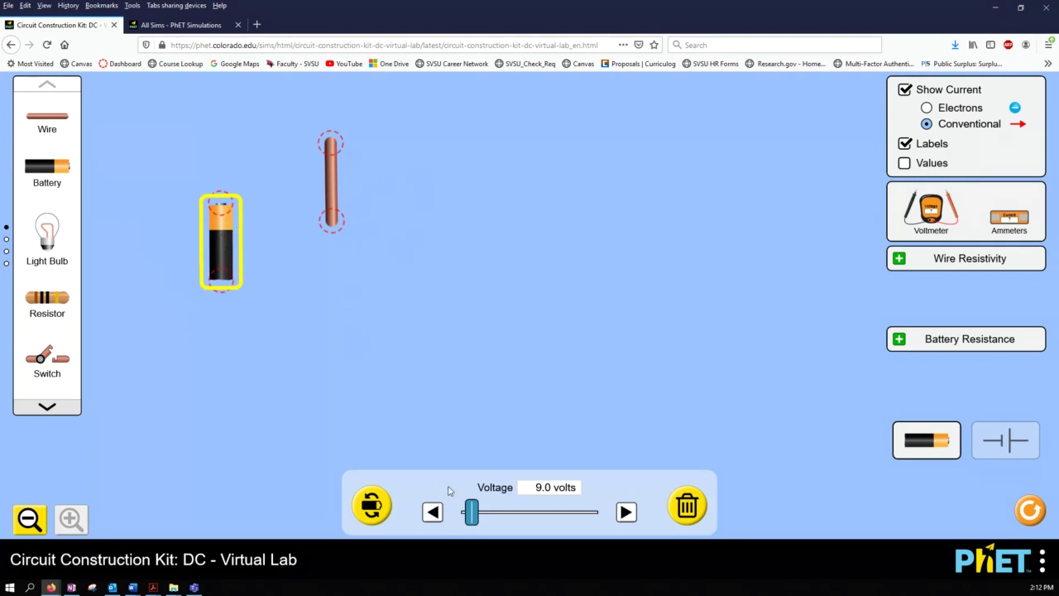
click(277, 287)
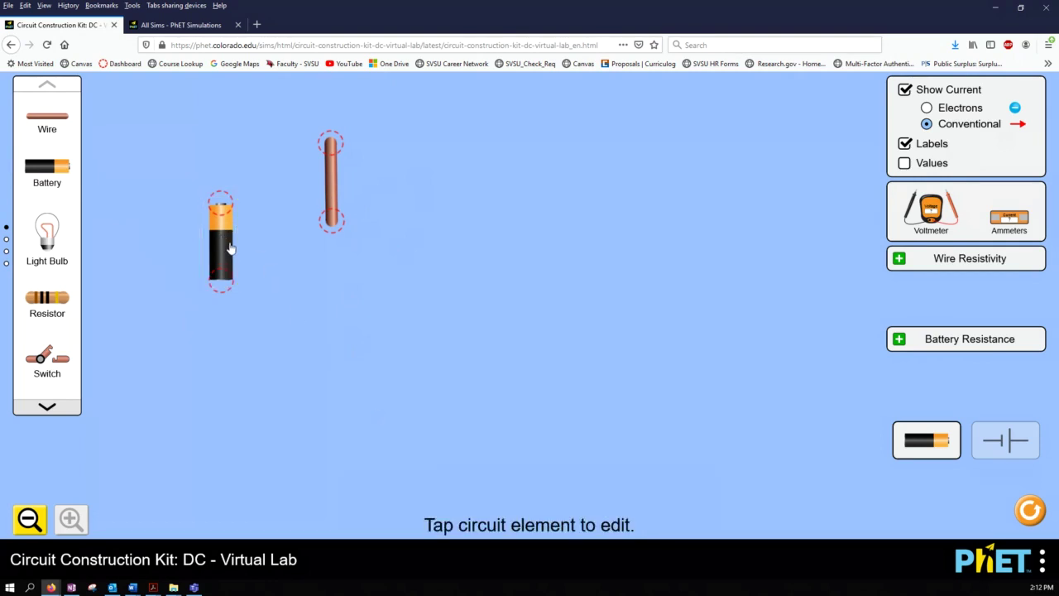
click(231, 249)
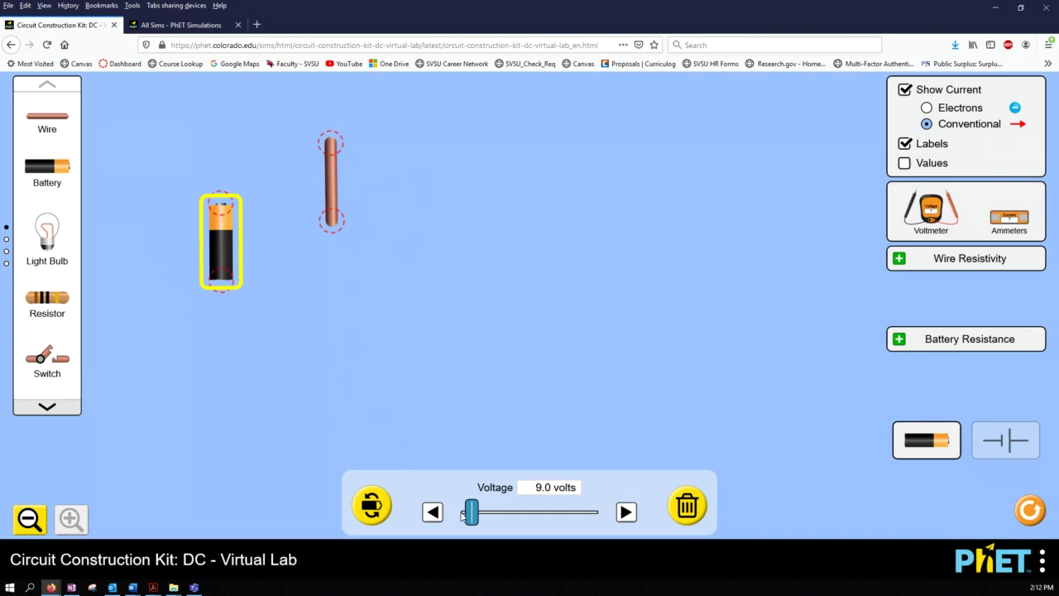
mouse_move(466, 514)
mouse_down()
mouse_move(531, 517)
mouse_move(478, 519)
mouse_up()
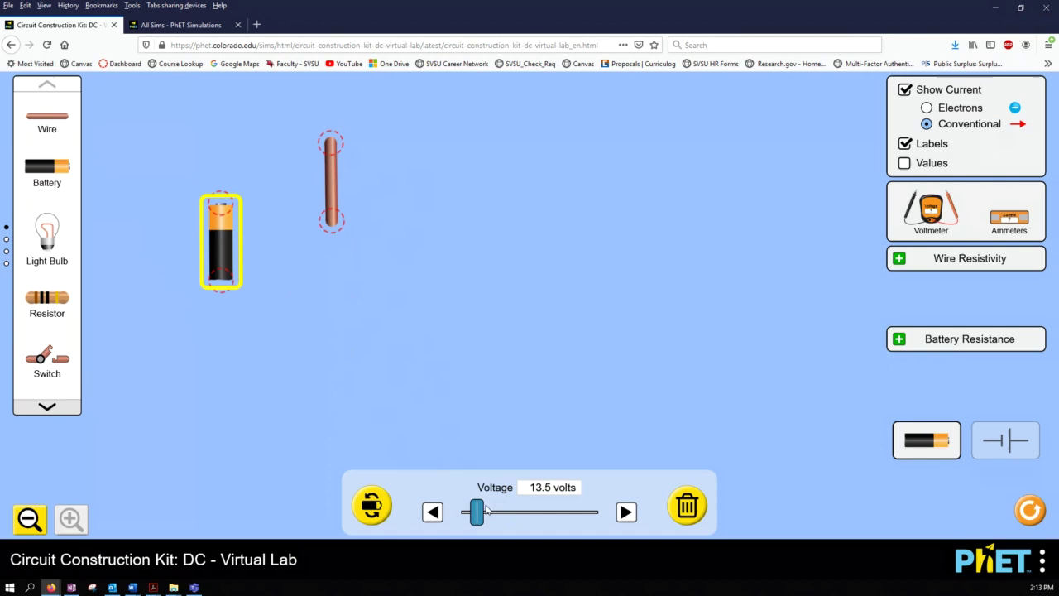
mouse_move(476, 512)
mouse_down()
mouse_move(572, 511)
mouse_move(617, 526)
mouse_move(565, 512)
mouse_move(593, 512)
mouse_move(459, 511)
mouse_up()
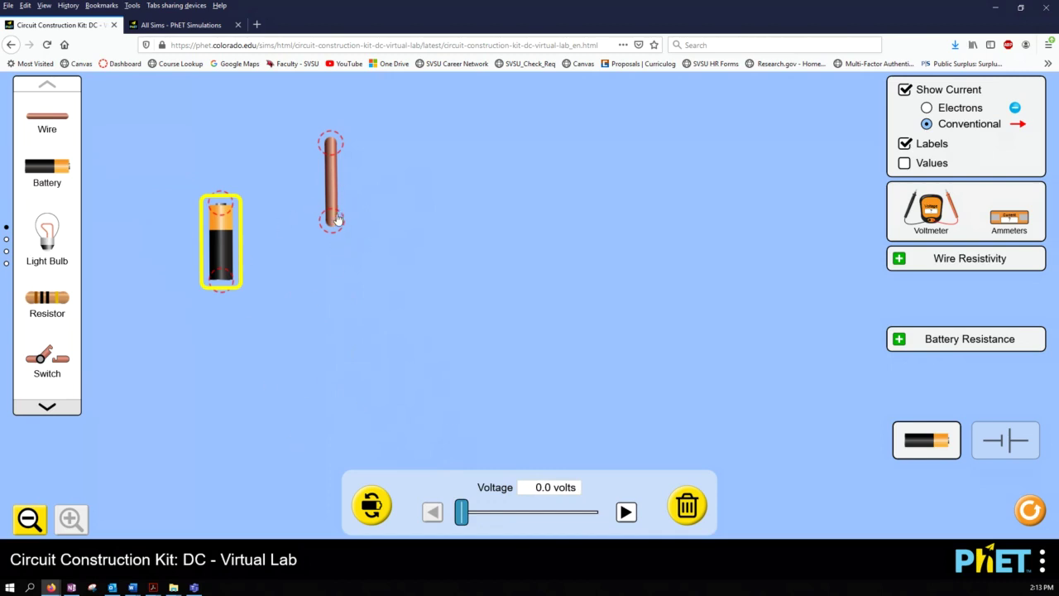
drag(338, 218, 261, 152)
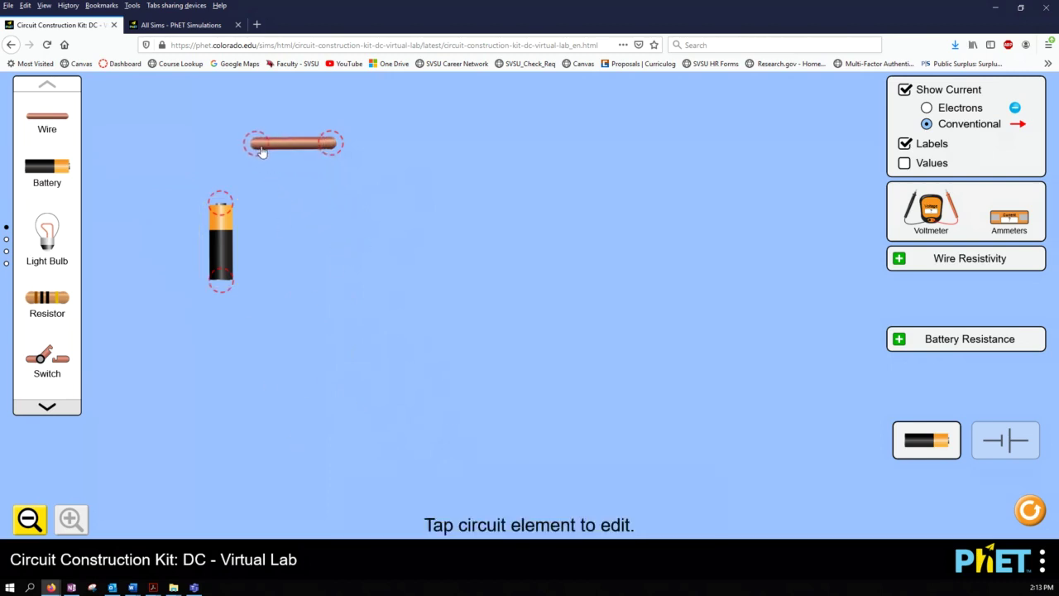
click(225, 240)
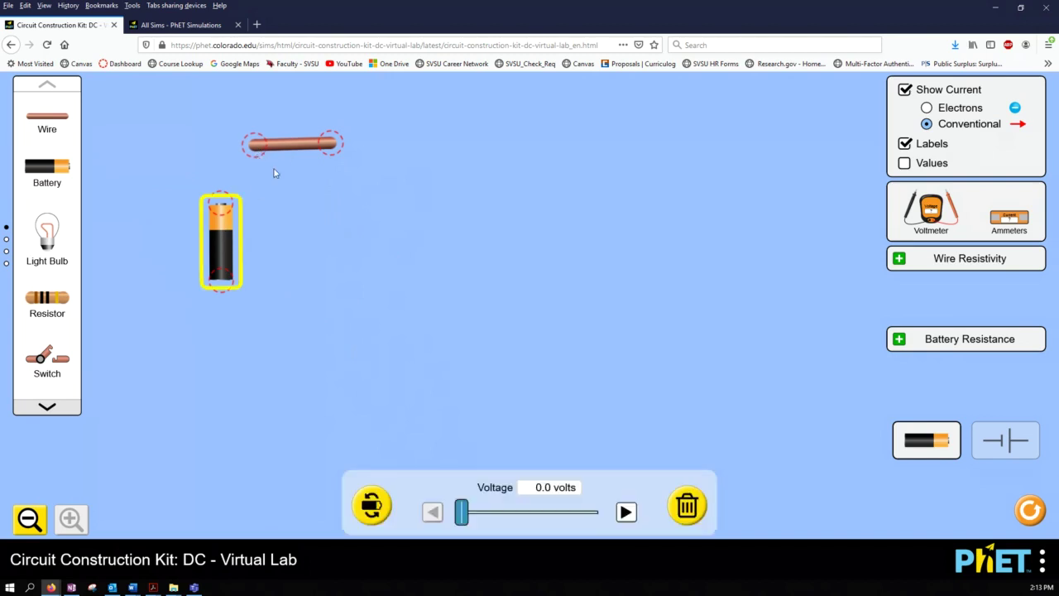
drag(291, 145, 380, 141)
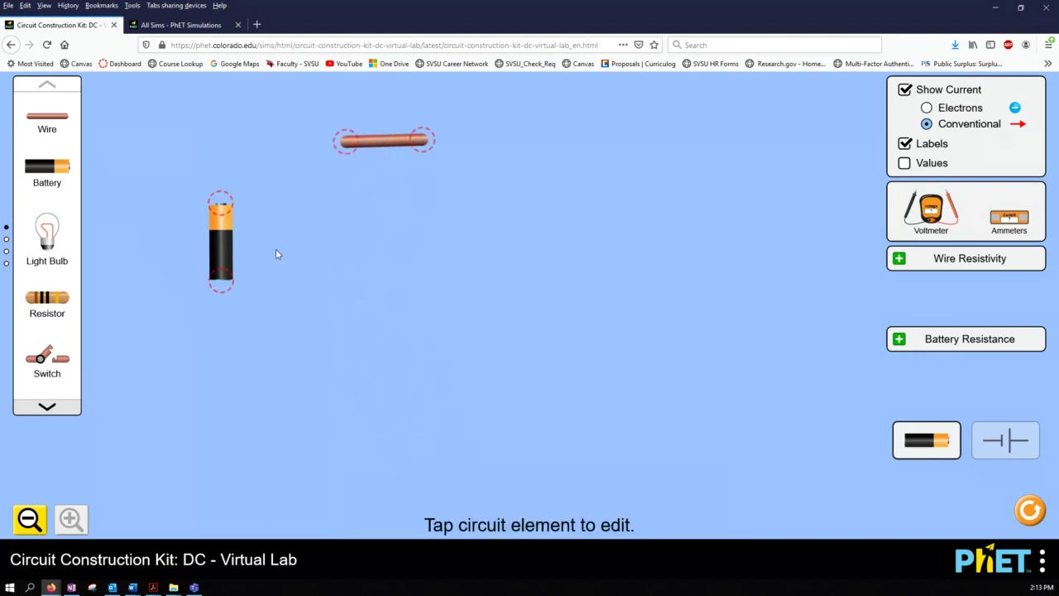
click(226, 236)
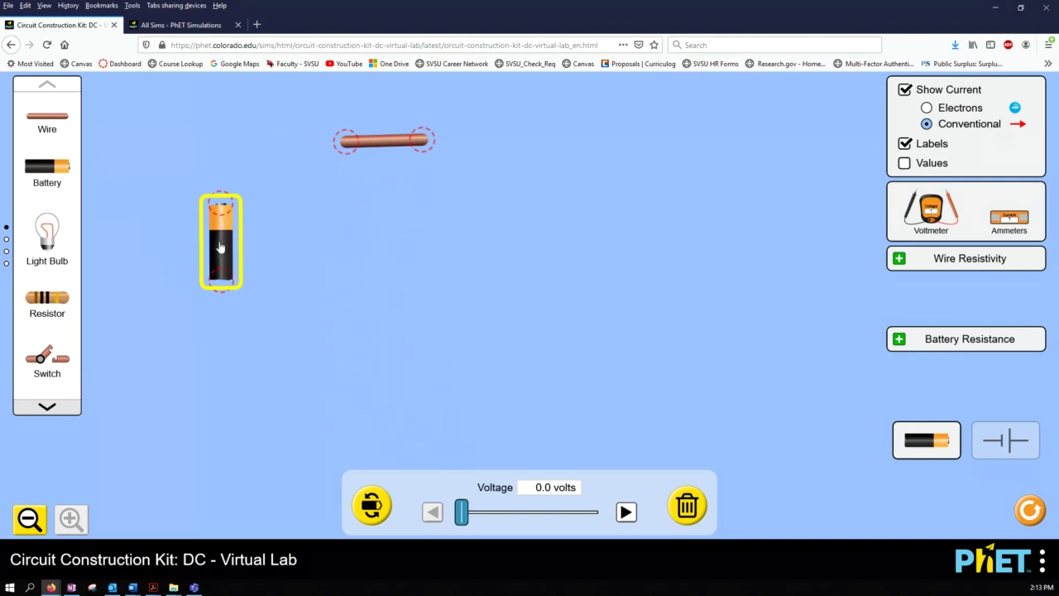
drag(219, 245, 233, 222)
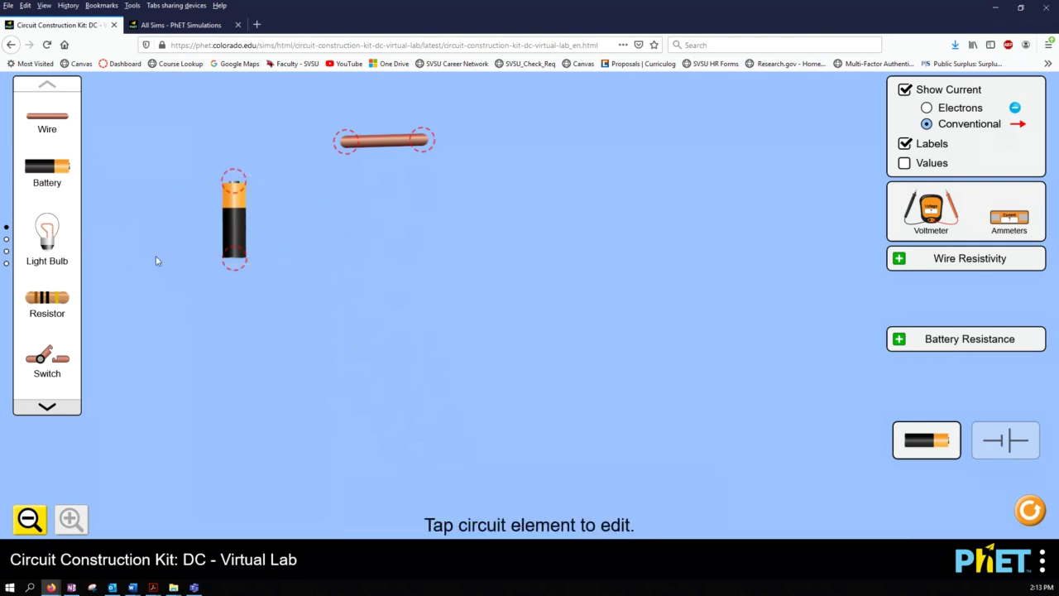
click(57, 302)
- Place a striped resistor upright, up and to the right of the battery
drag(47, 302, 400, 332)
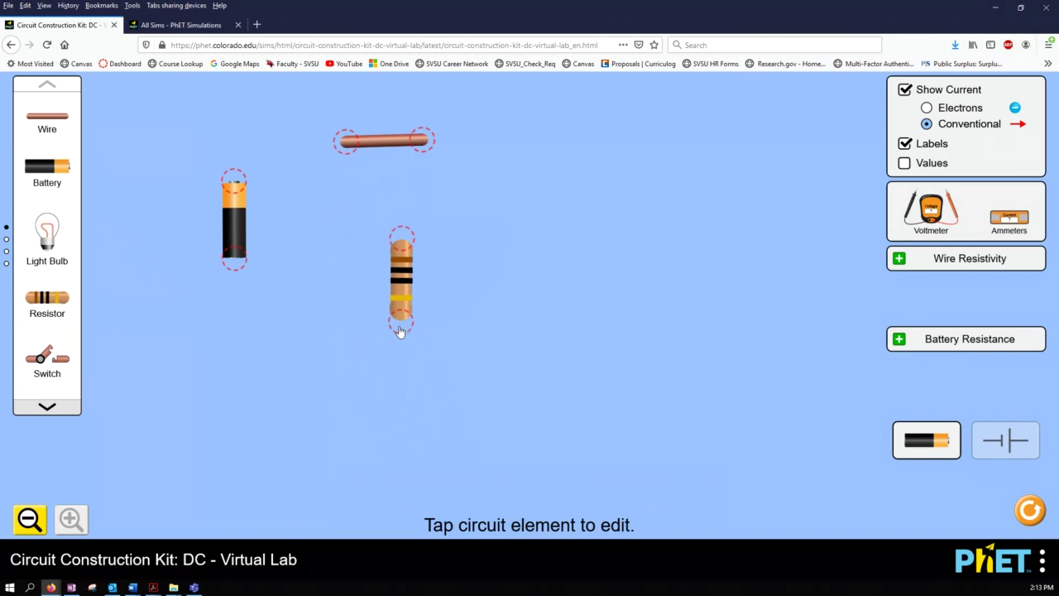
drag(401, 332, 401, 333)
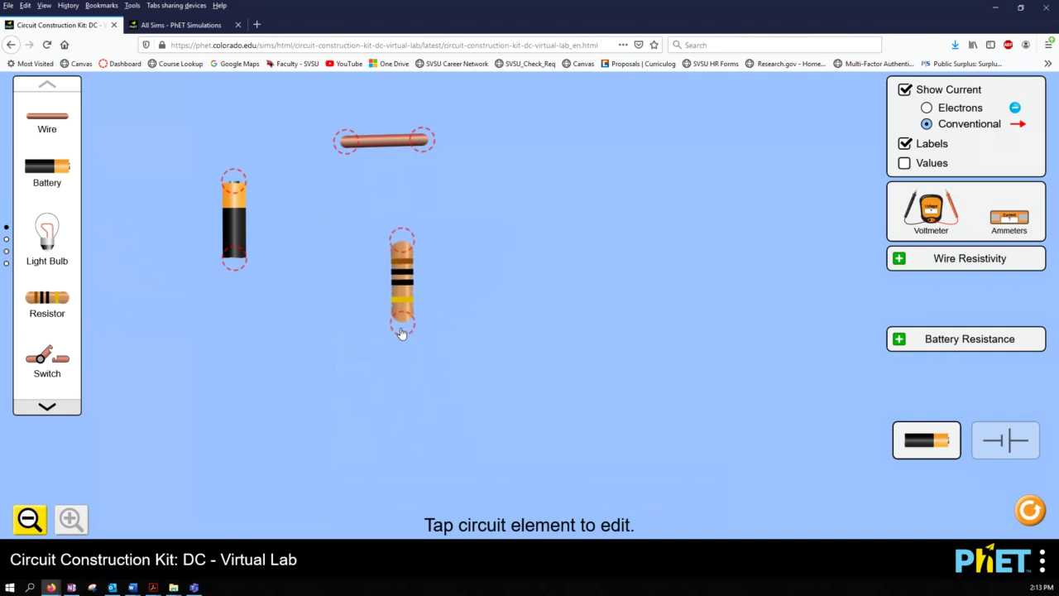
drag(403, 295, 534, 240)
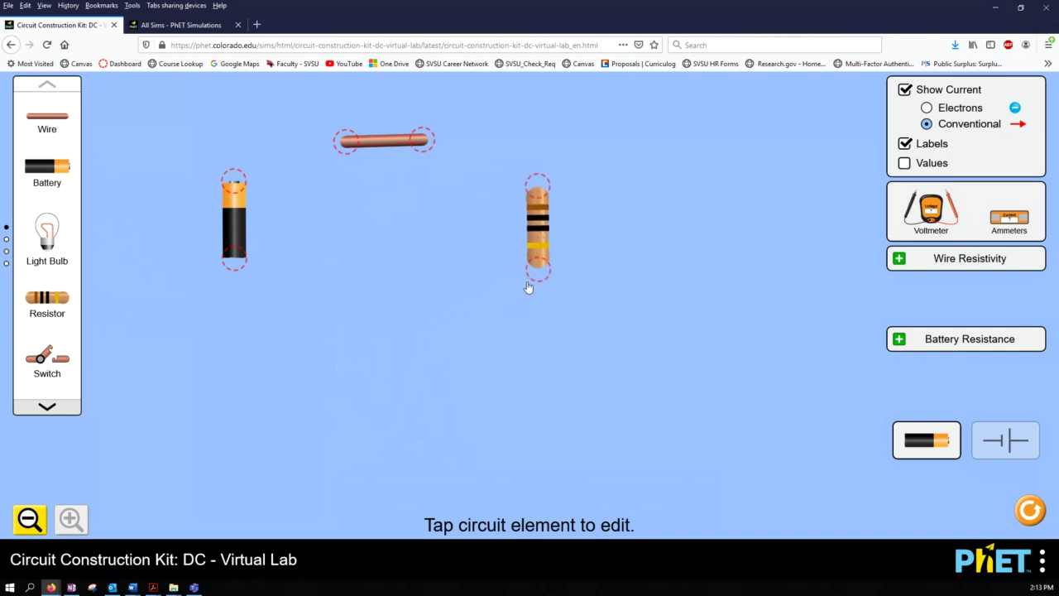
- Raise the striped resistor's resistance to the maximum 120.0 ohms
click(538, 238)
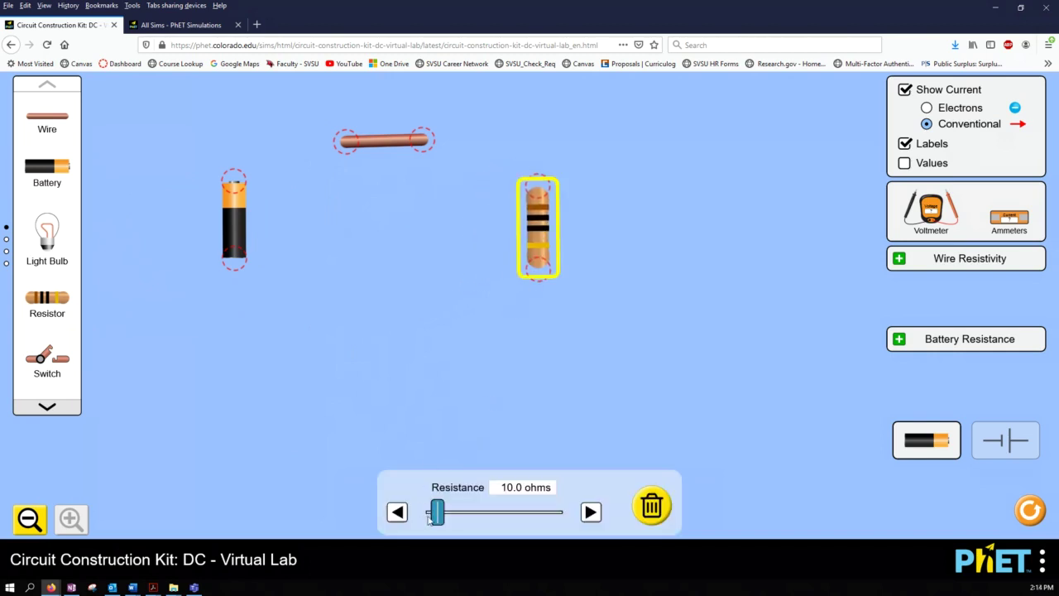
drag(432, 517, 482, 516)
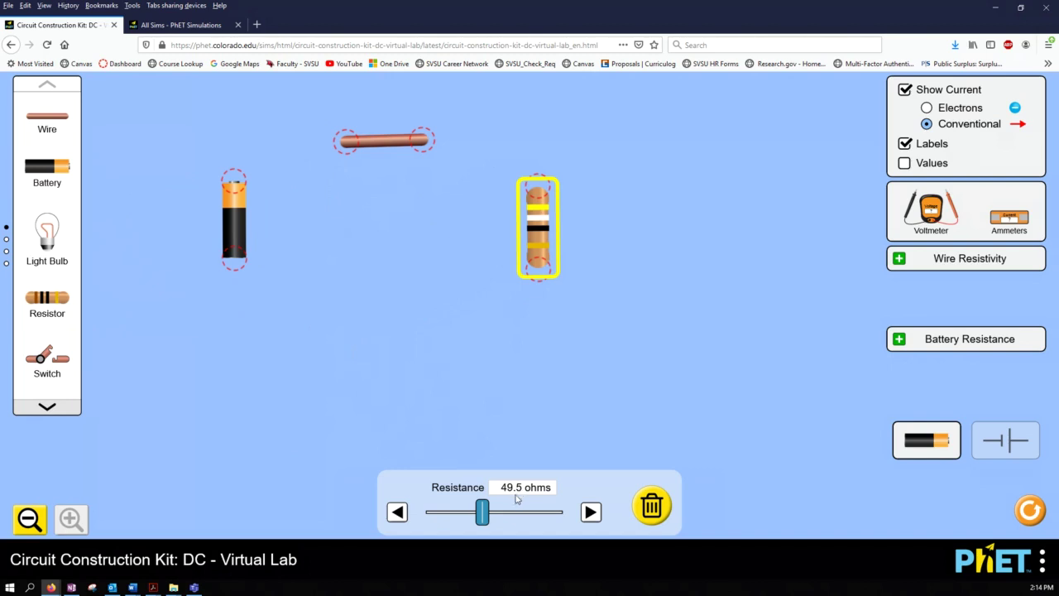
click(590, 512)
click(590, 512)
click(589, 512)
click(590, 512)
drag(492, 511, 571, 521)
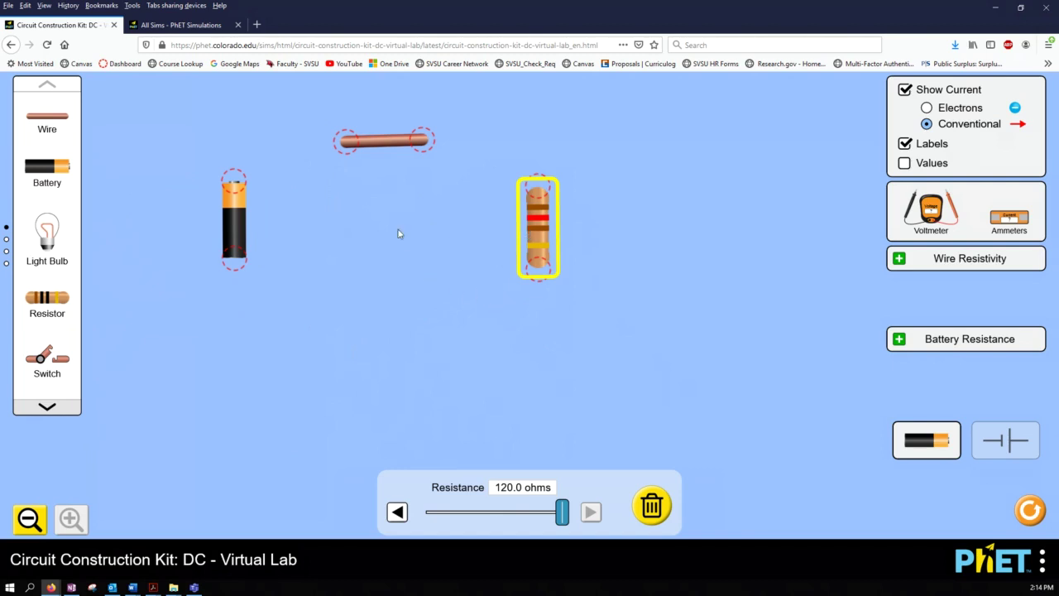
- Add a large 1000-ohm resistor from the next toolbox page below the striped one
click(56, 411)
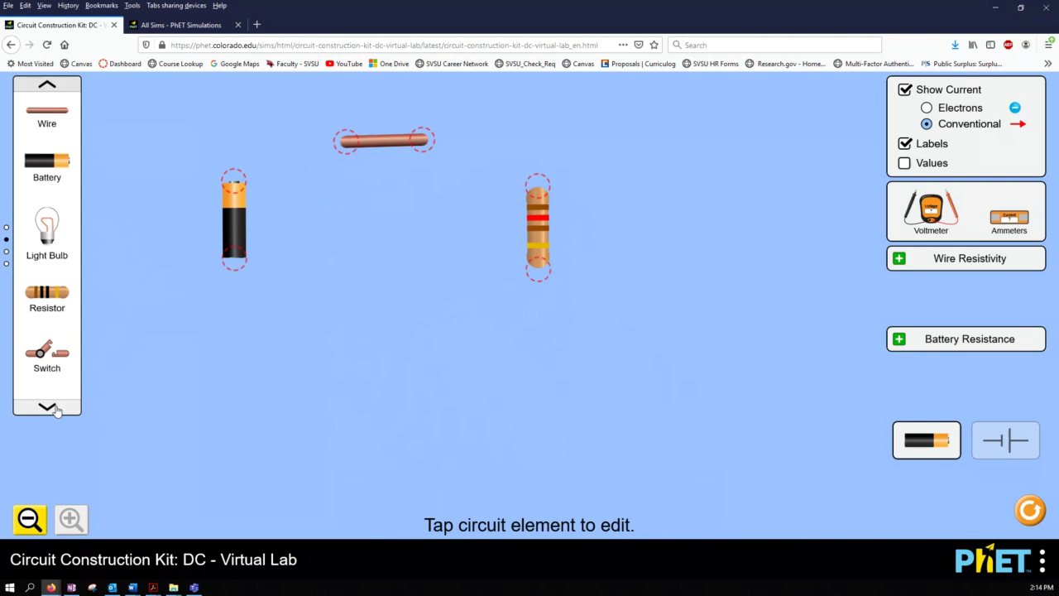
drag(50, 357, 513, 430)
drag(518, 381, 579, 341)
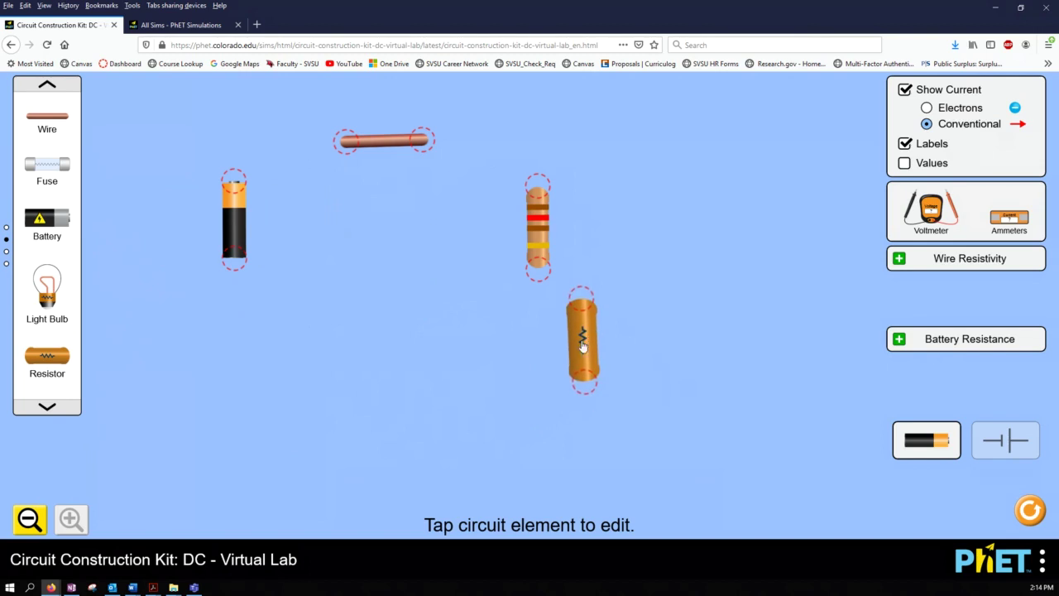
click(576, 343)
- Adjust the large resistor's resistance and line it up level beside the striped resistor
click(588, 389)
click(578, 393)
click(585, 349)
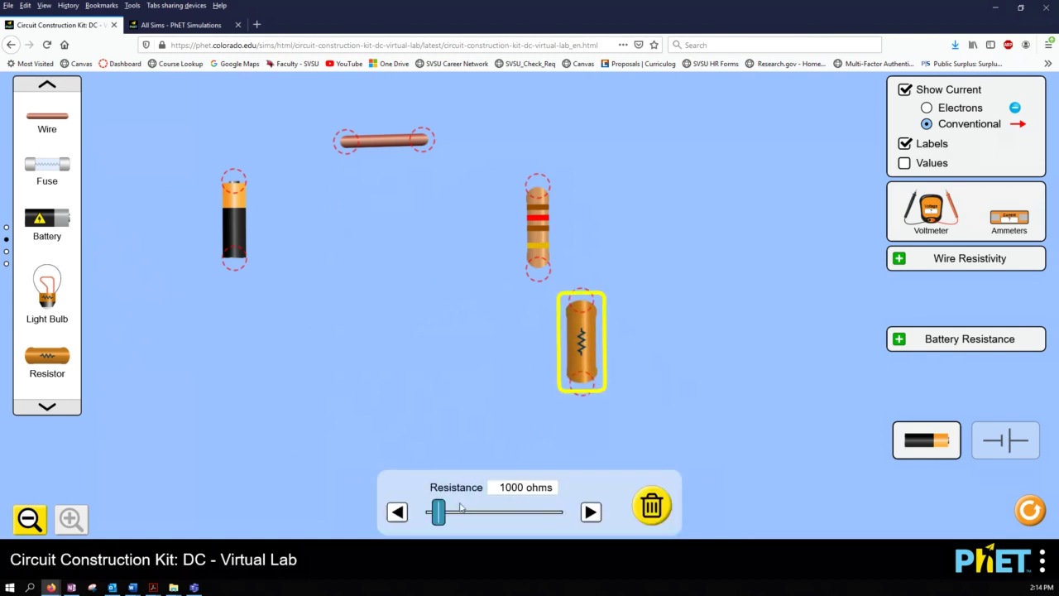
drag(438, 515, 562, 513)
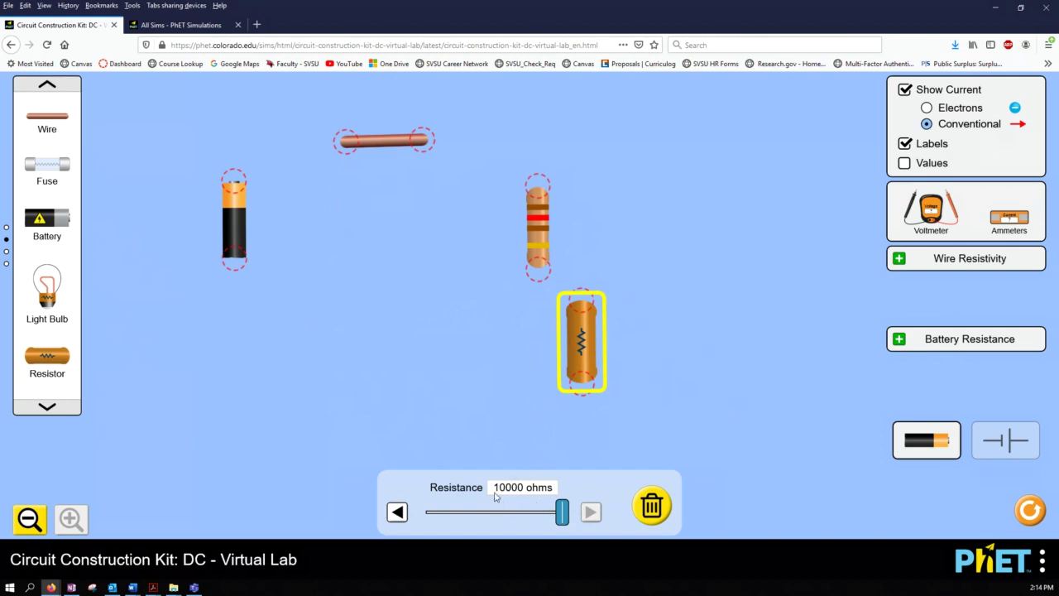
drag(579, 338, 658, 292)
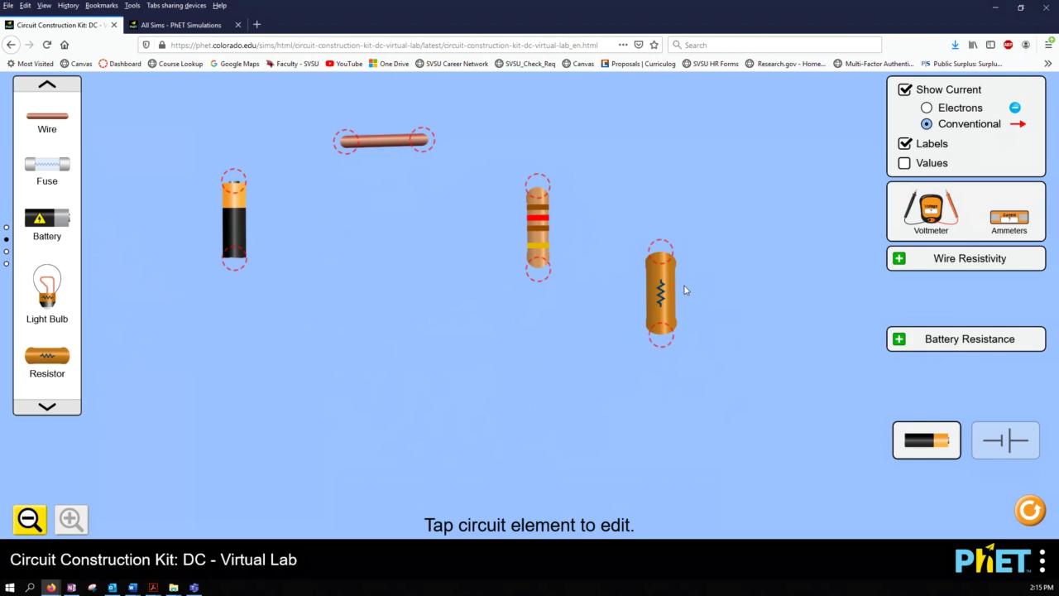
drag(662, 294, 659, 250)
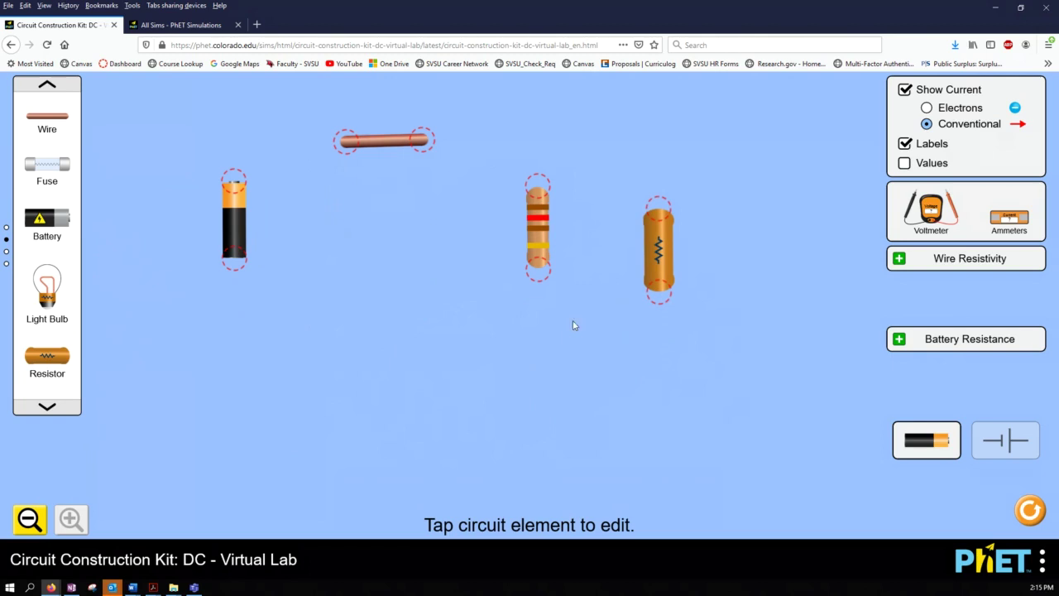
drag(665, 243, 648, 219)
- Lower the large resistor to 200 ohms and the striped one to 106.0 ohms
click(645, 218)
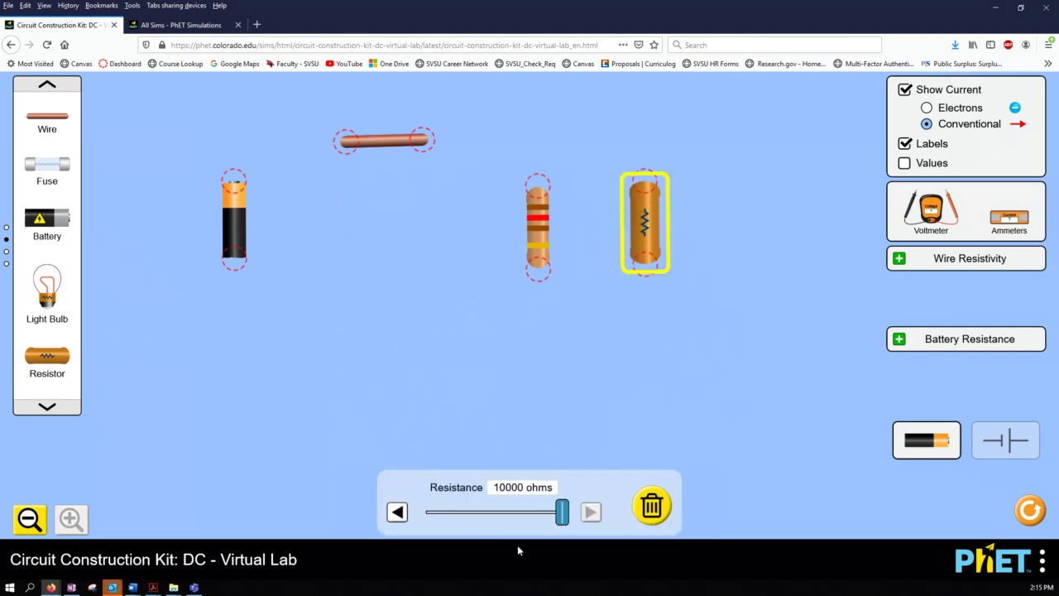
drag(556, 519, 427, 529)
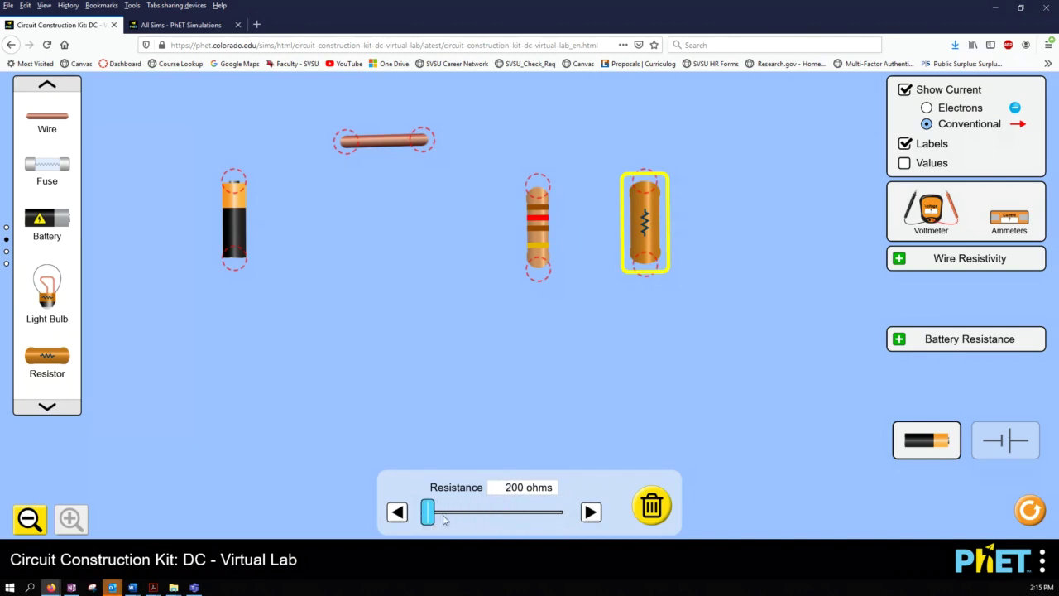
click(535, 222)
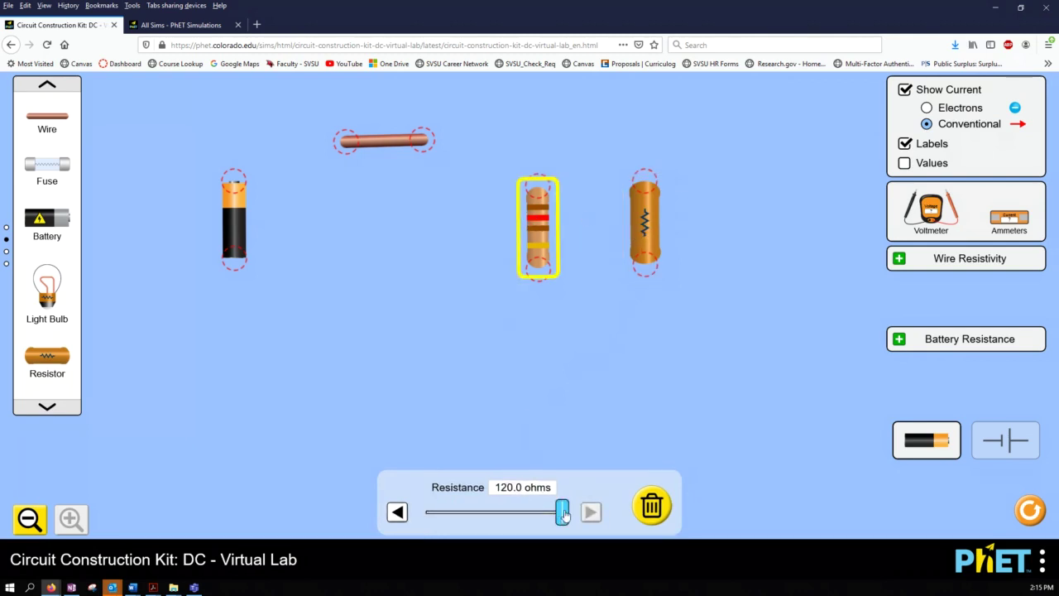
drag(563, 514, 549, 514)
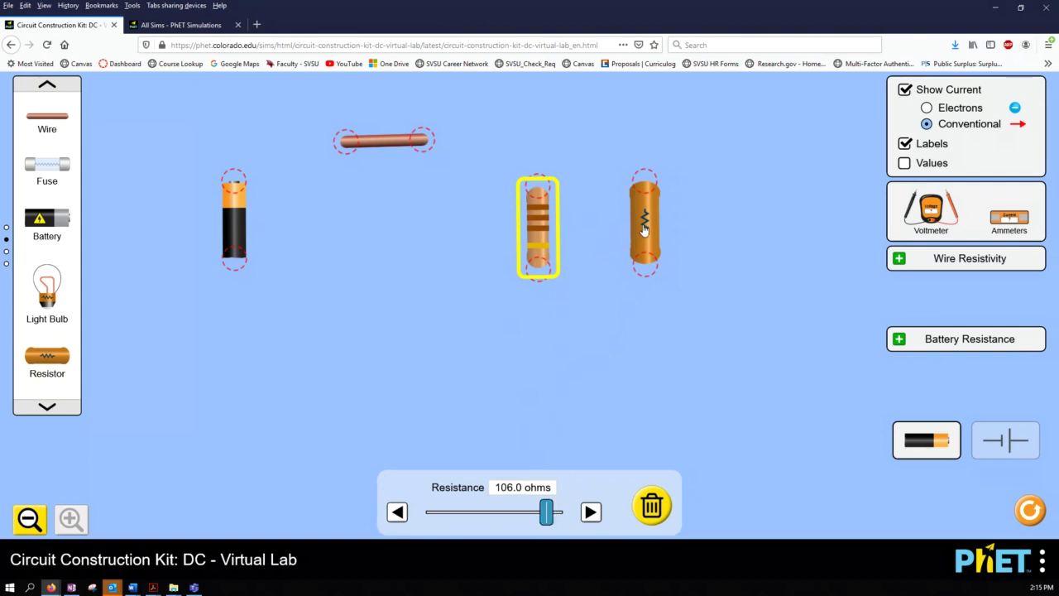
drag(641, 235, 666, 232)
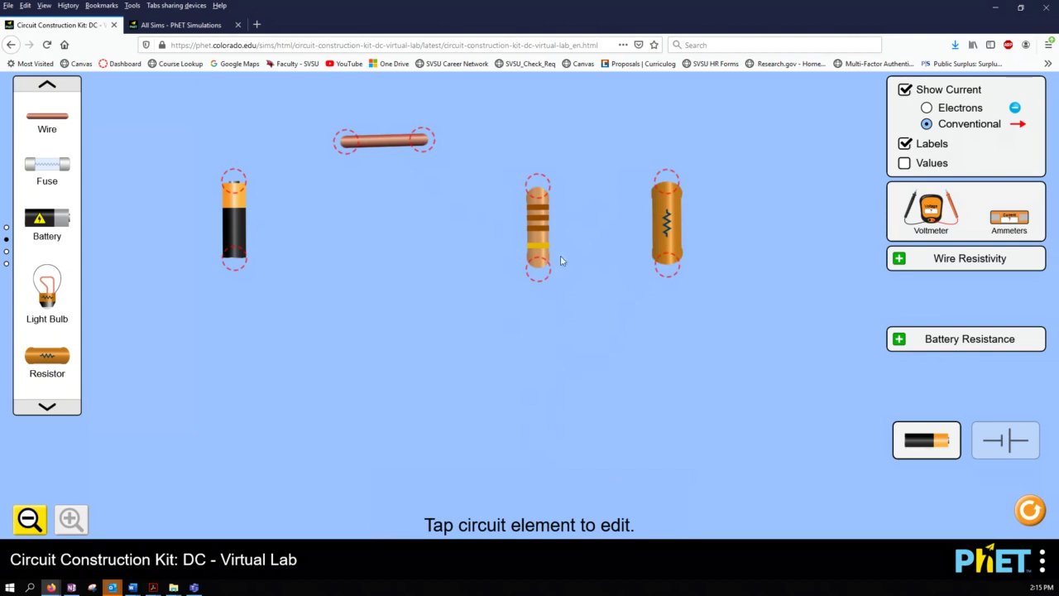
- Move the battery down-left, then page through the toolbox back to the circuit parts
drag(234, 219, 212, 258)
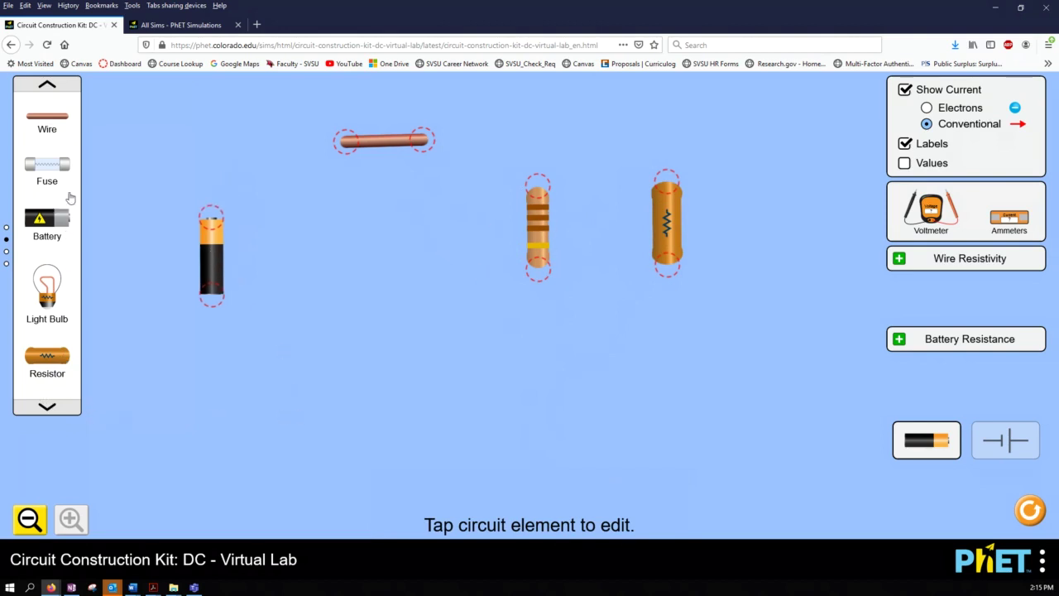
click(48, 406)
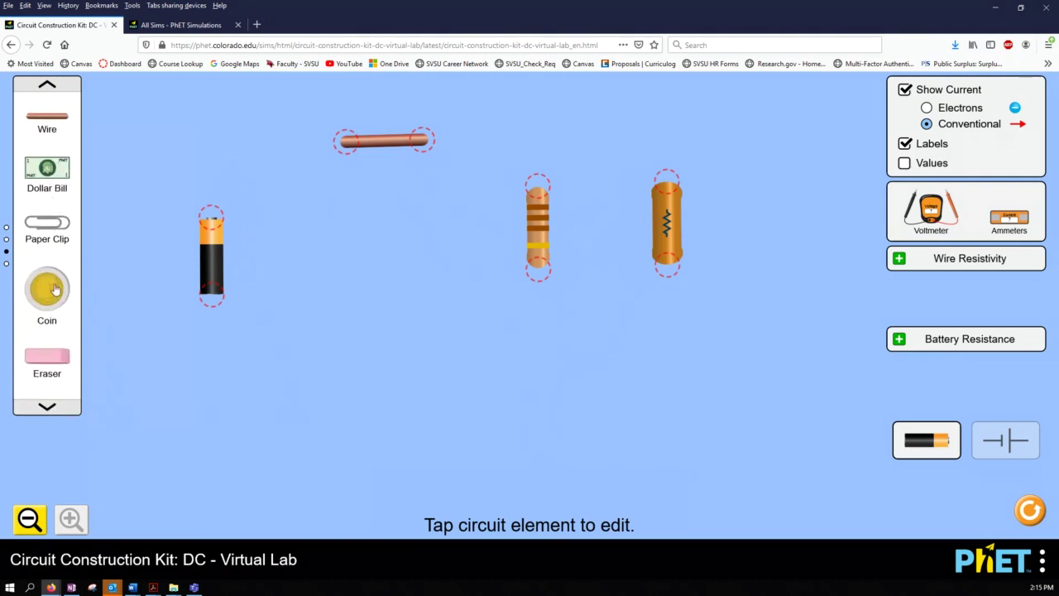
click(48, 409)
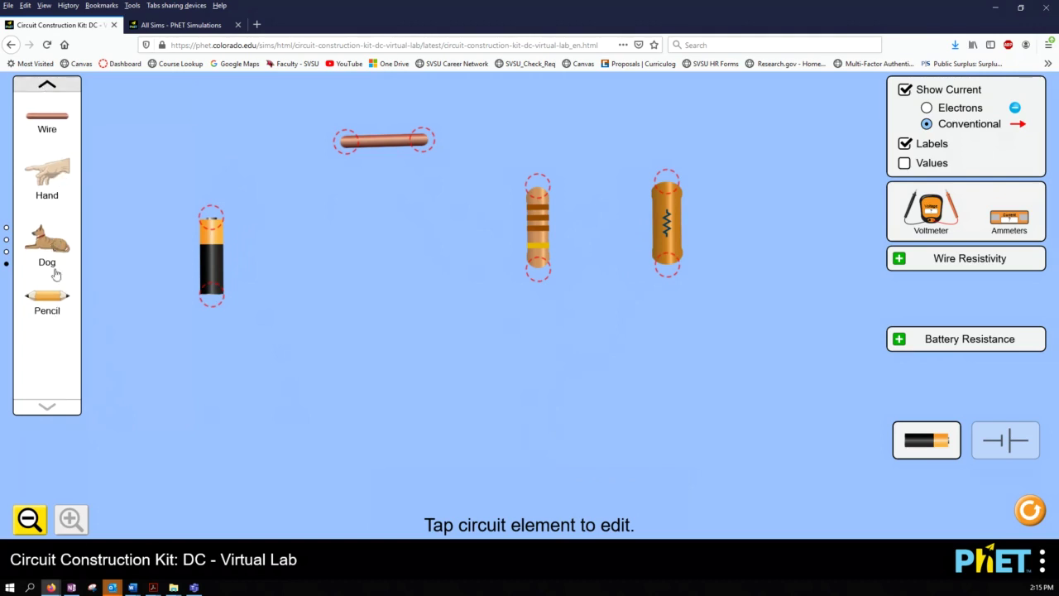
click(47, 84)
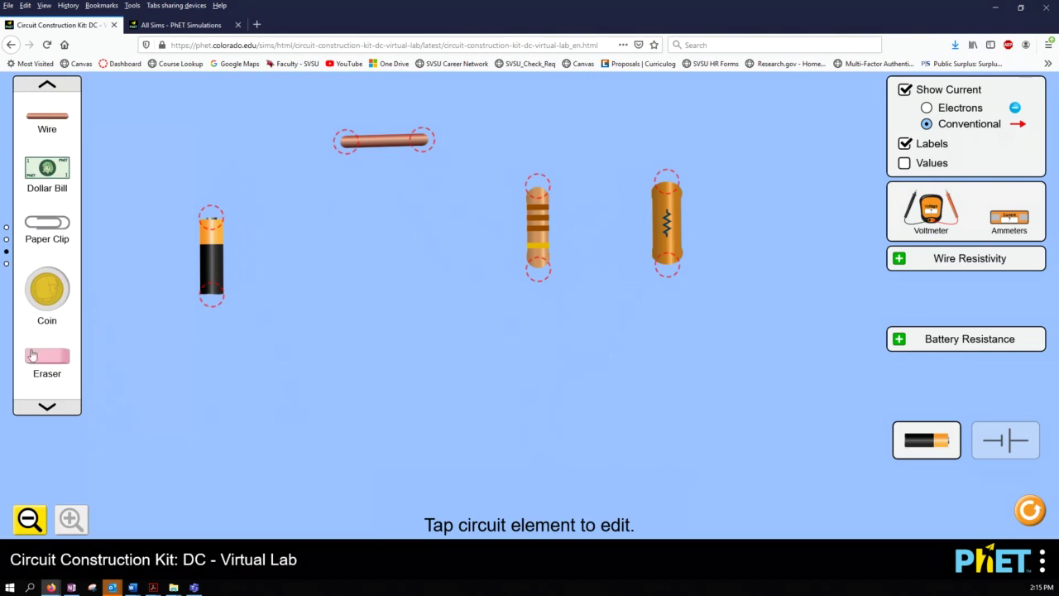
click(47, 83)
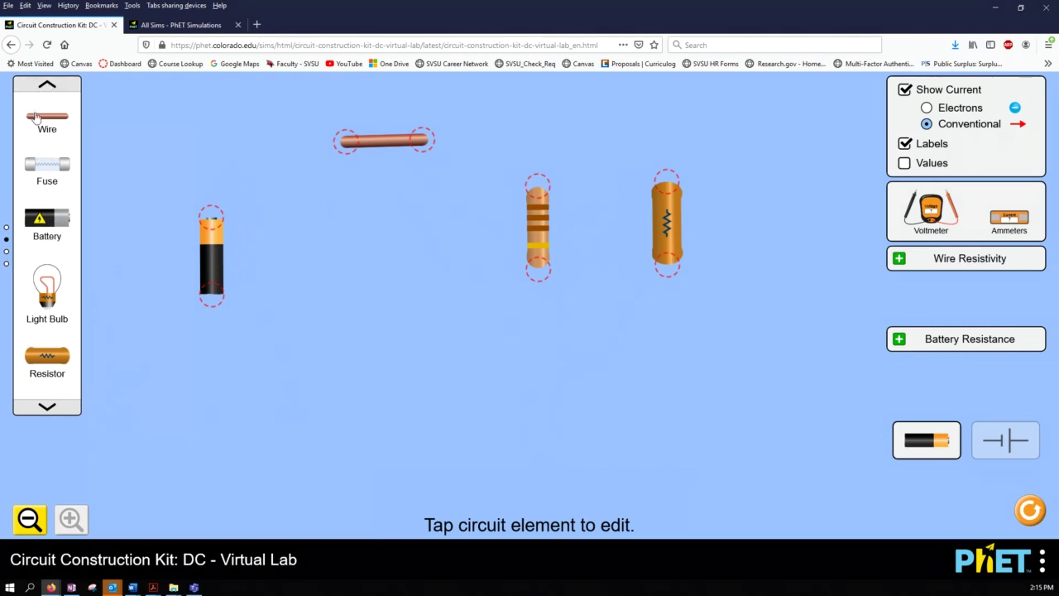
- Place a switch above the battery and shift the battery slightly left
click(47, 84)
drag(52, 359, 272, 149)
drag(212, 265, 185, 261)
drag(267, 150, 224, 154)
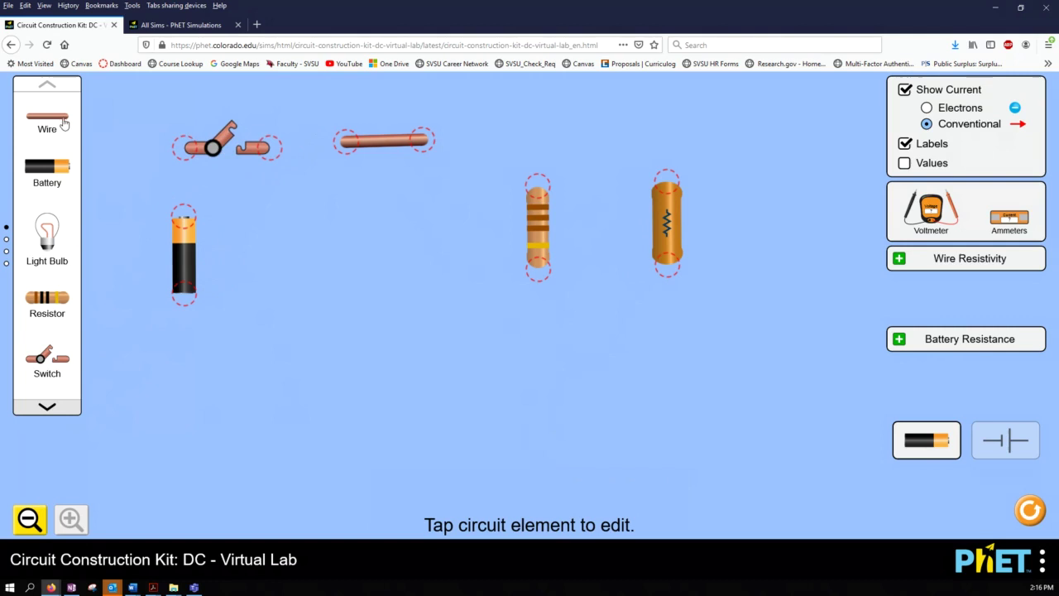
- Connect the switch to the battery's top terminal with a new wire
drag(71, 125, 283, 271)
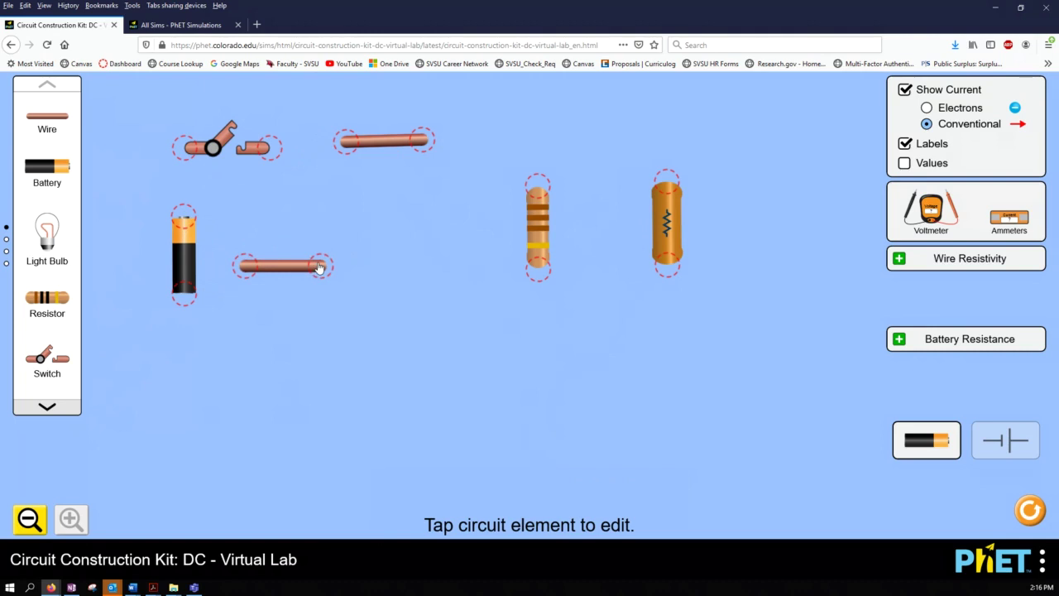
drag(320, 267, 206, 165)
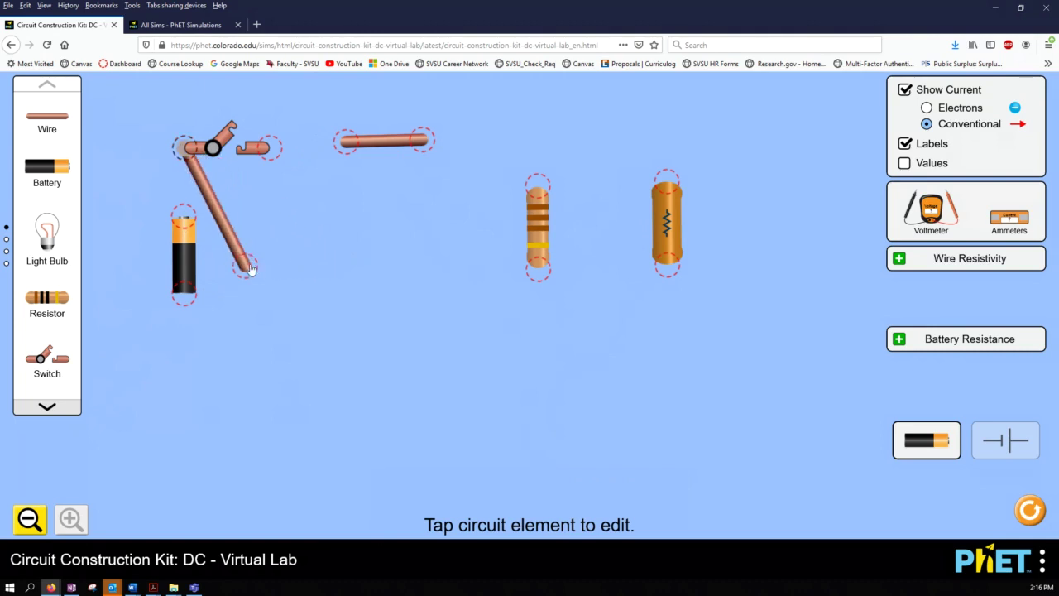
drag(245, 266, 197, 212)
drag(191, 262, 195, 262)
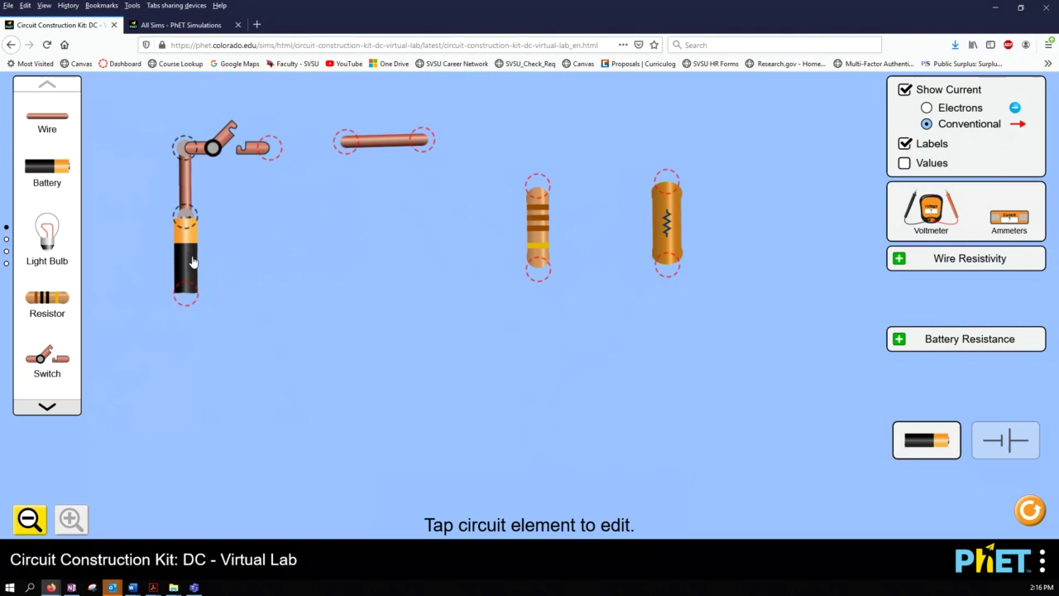
click(192, 262)
click(256, 217)
- Raise the battery's voltage to 6.5 V
click(190, 253)
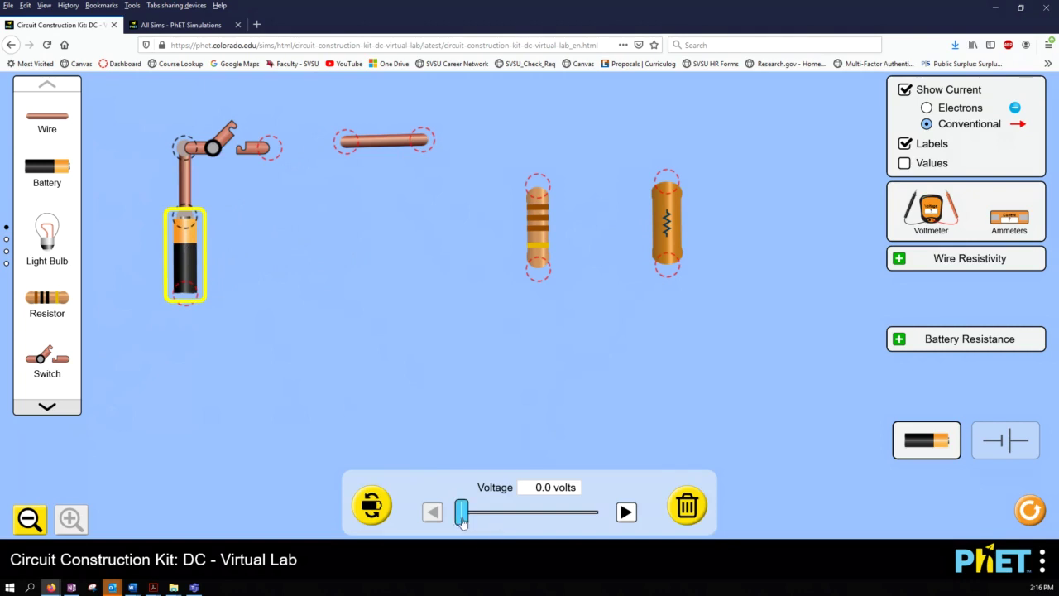
mouse_move(461, 517)
mouse_down()
mouse_move(478, 519)
mouse_move(468, 521)
mouse_up()
click(432, 342)
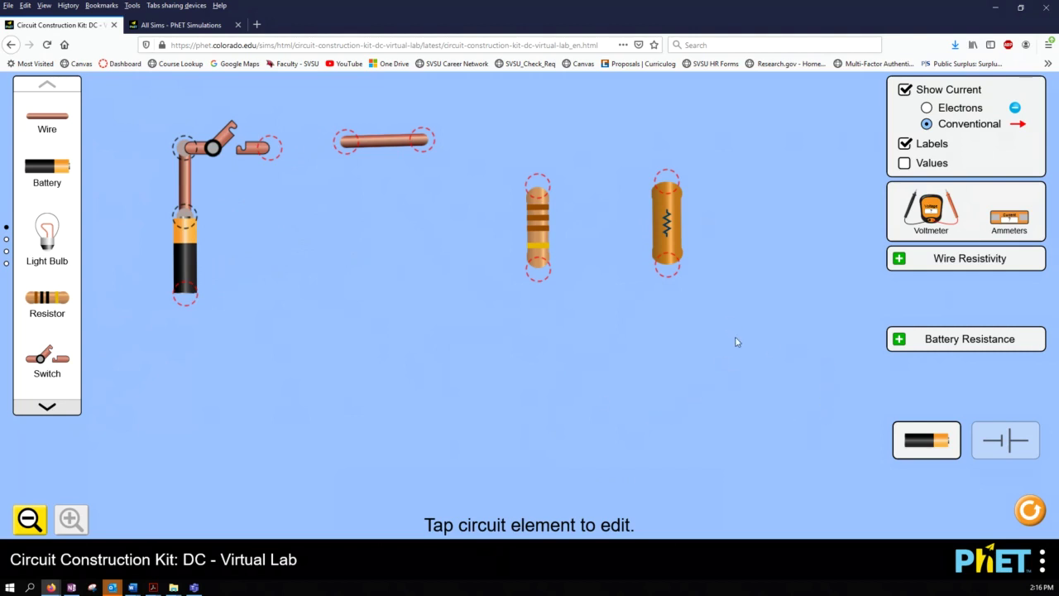
- Toggle the Values labels on and off, leaving them hidden
click(905, 163)
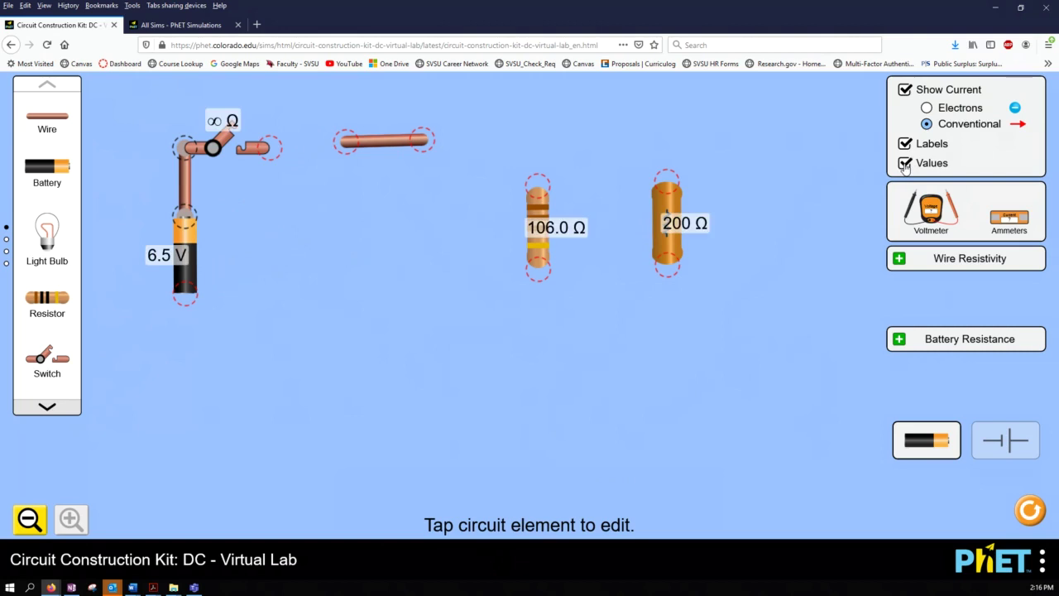
click(904, 164)
click(904, 163)
click(904, 164)
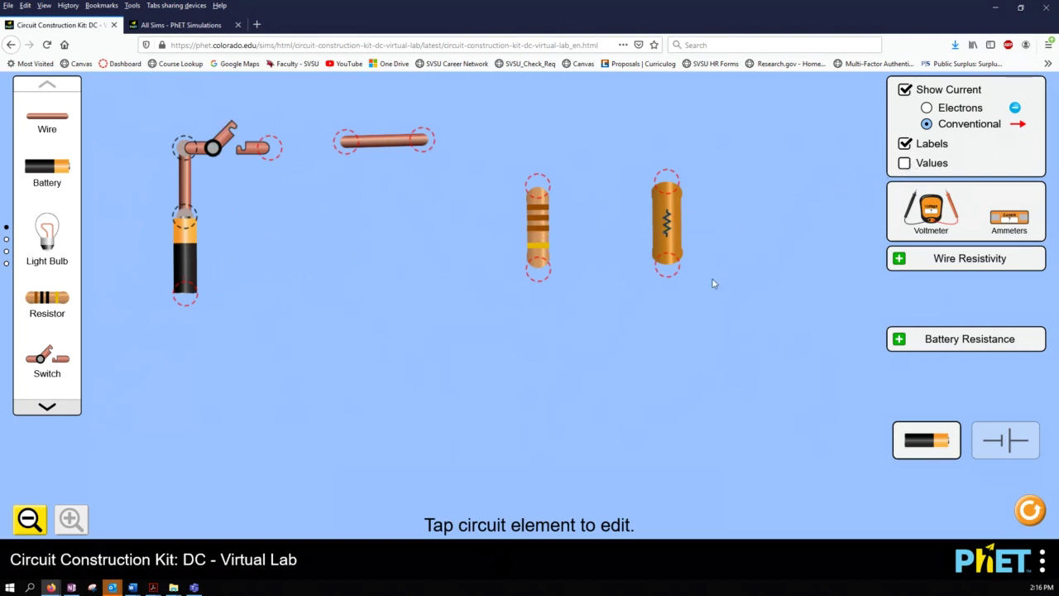
- Drag in a voltmeter and an ammeter, shift the loose top wire right, and seat the ammeter on the top row
drag(928, 215, 411, 421)
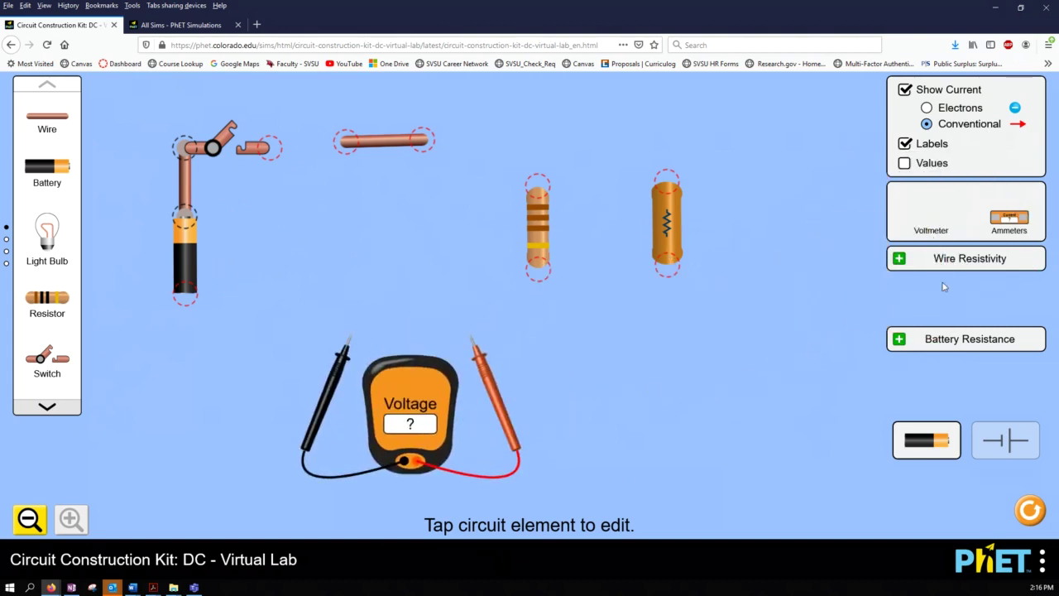
drag(999, 220, 621, 420)
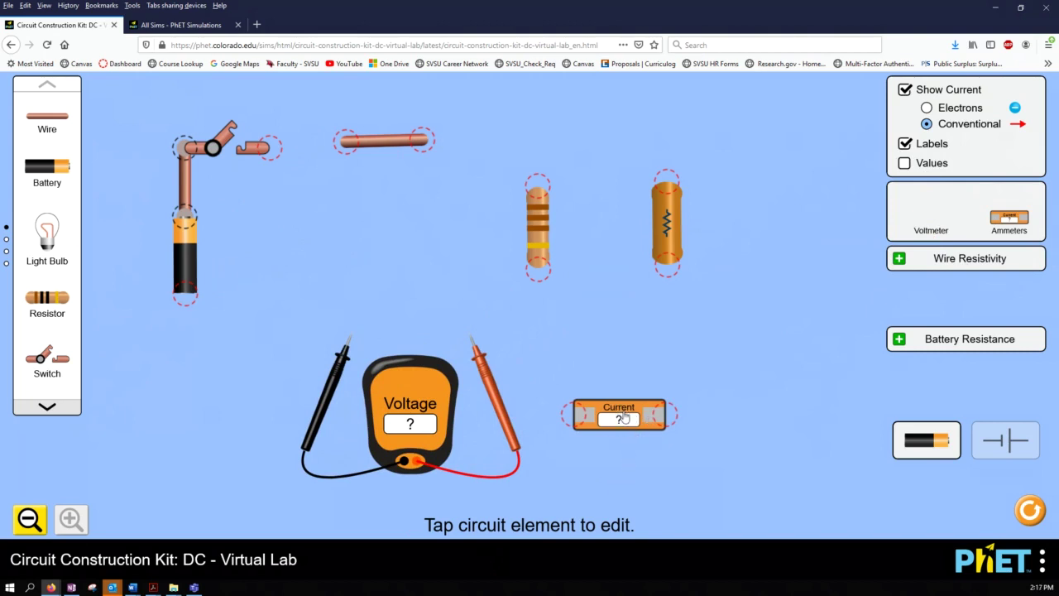
drag(398, 146, 475, 146)
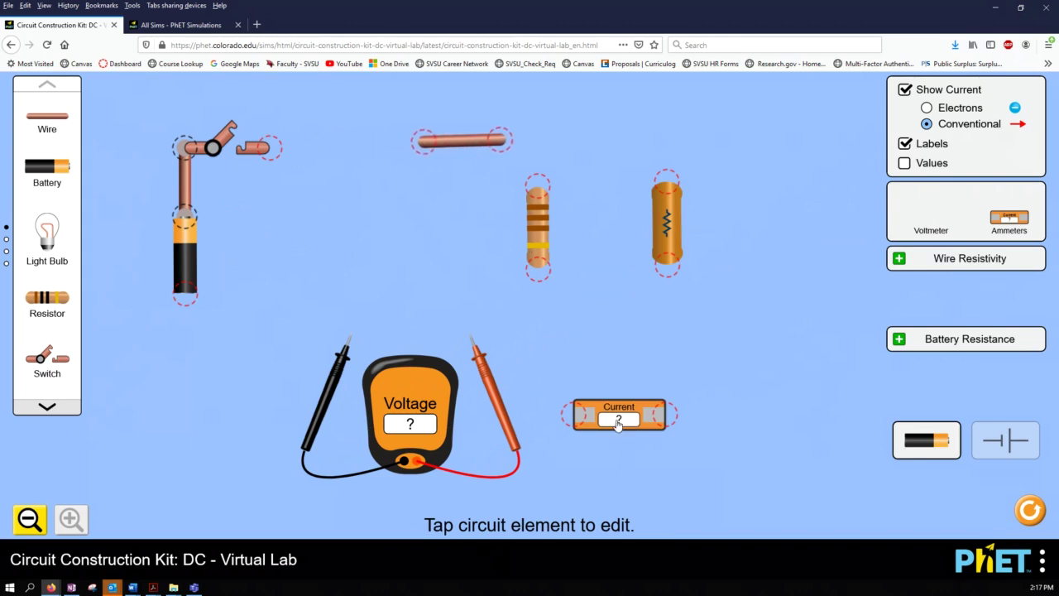
drag(619, 421, 390, 240)
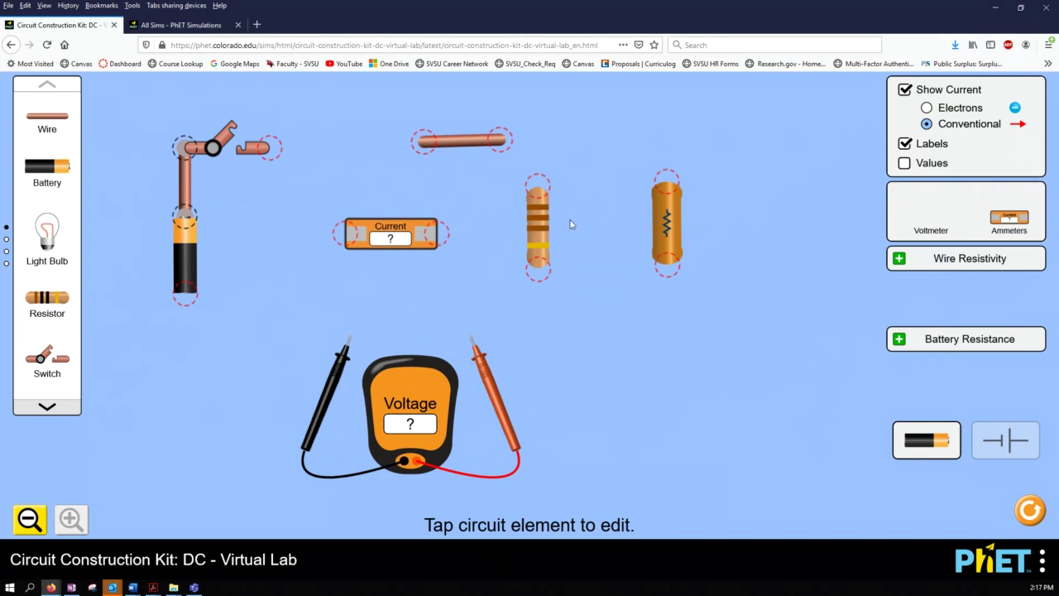
drag(405, 238, 614, 131)
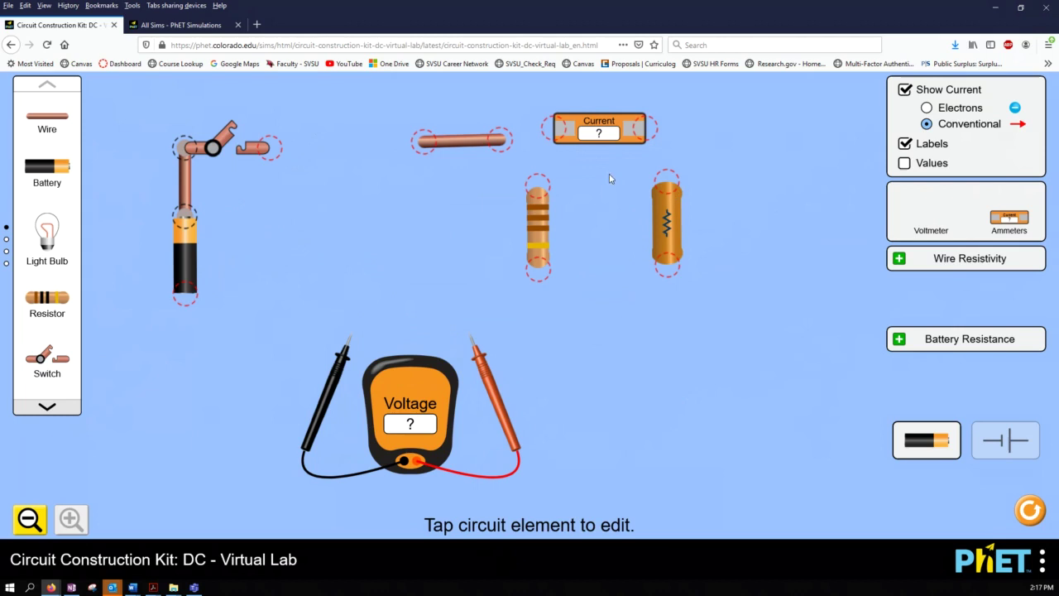
- Spread the two resistors apart, nudge the ammeter right, and lower the voltmeter slightly
drag(665, 218, 699, 218)
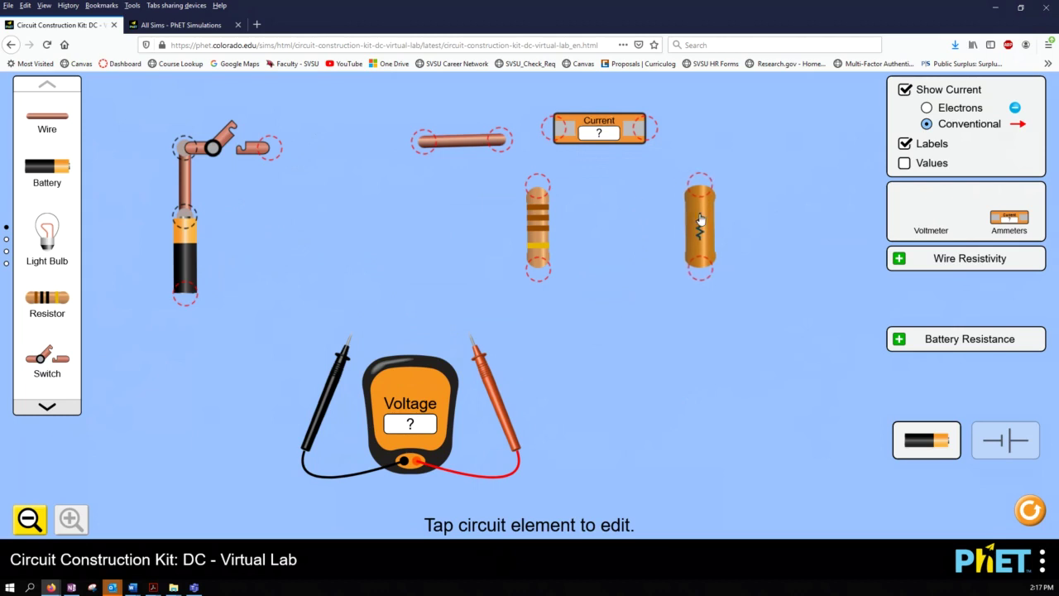
drag(599, 134, 630, 143)
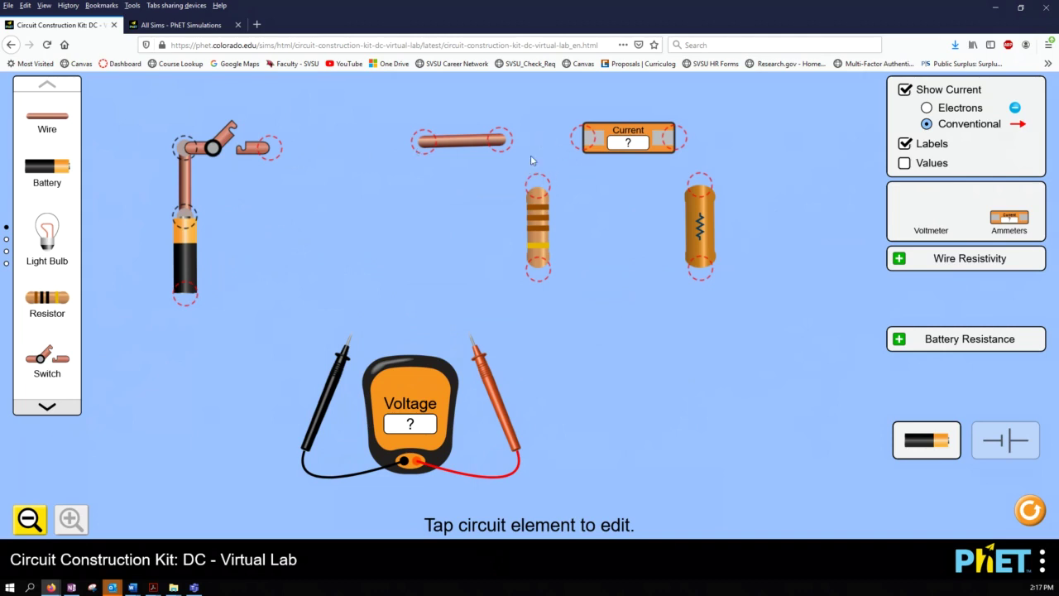
drag(538, 236, 539, 258)
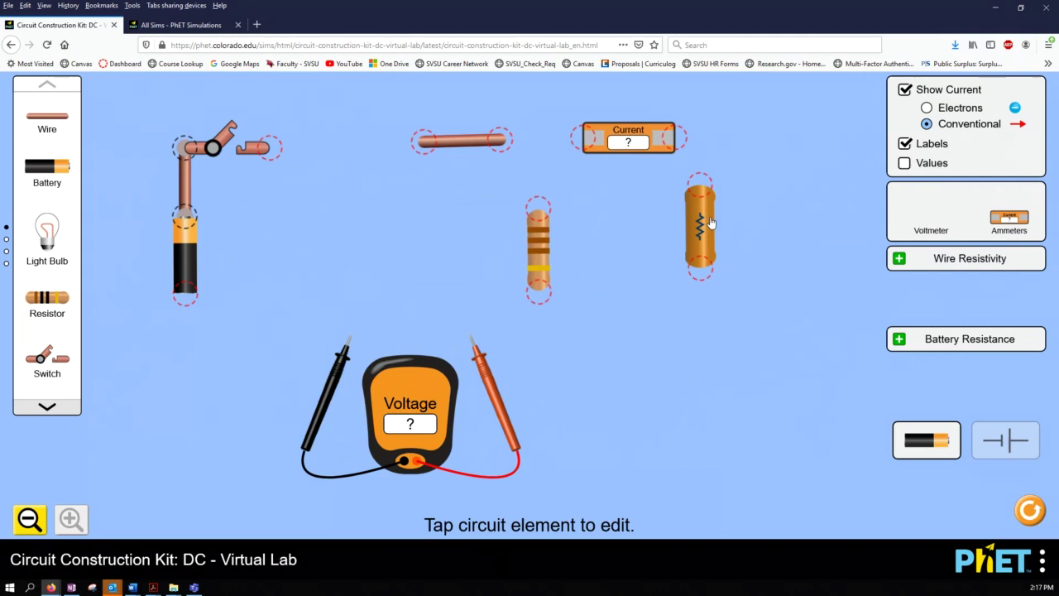
drag(710, 221, 731, 243)
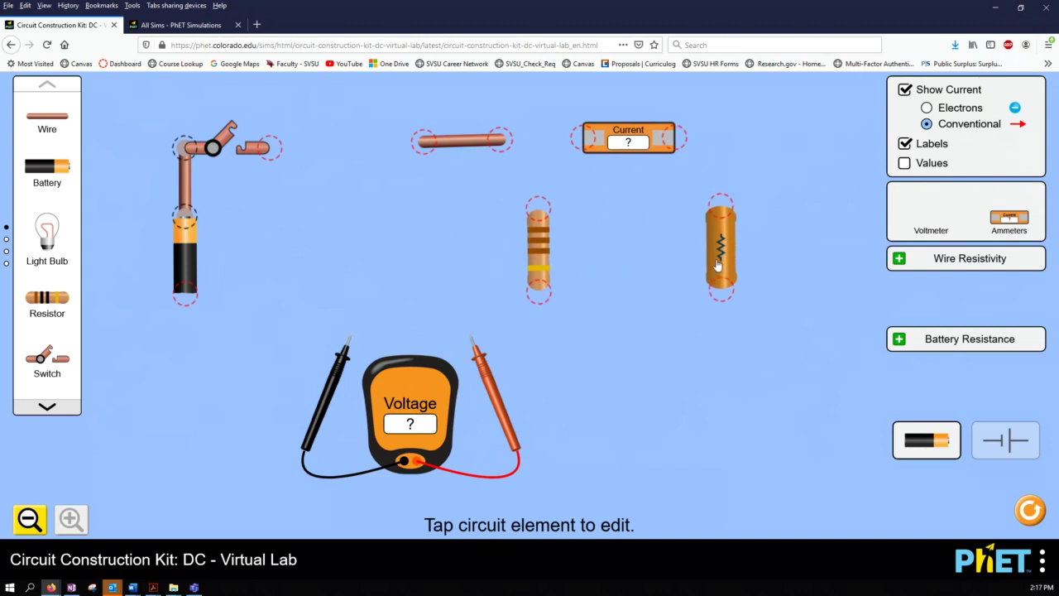
drag(447, 394, 442, 426)
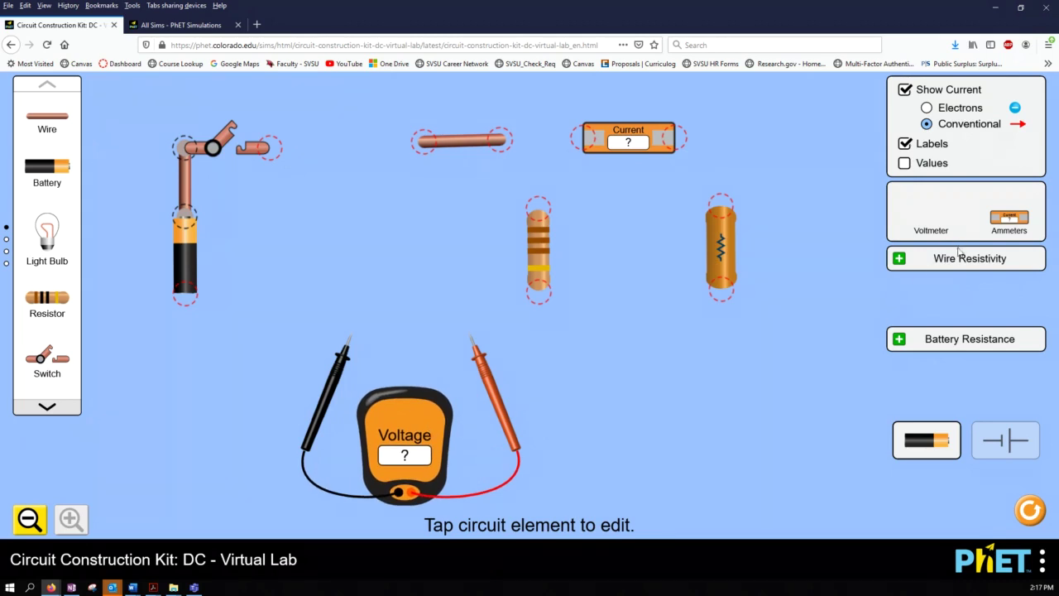
- Expand the Wire Resistivity control and leave its slider just above the 'tiny' end
click(898, 259)
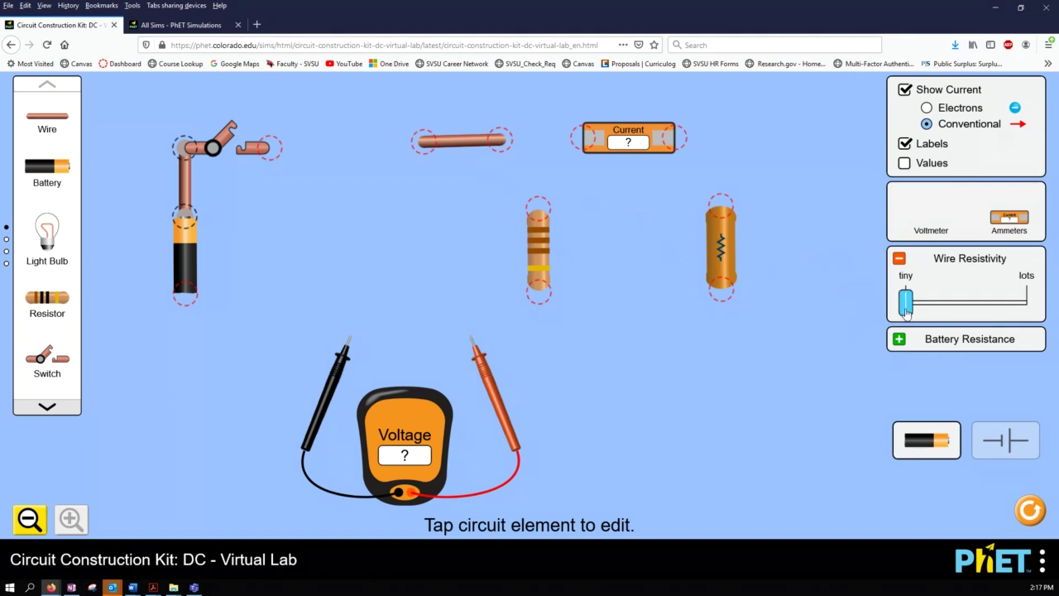
drag(906, 311, 915, 311)
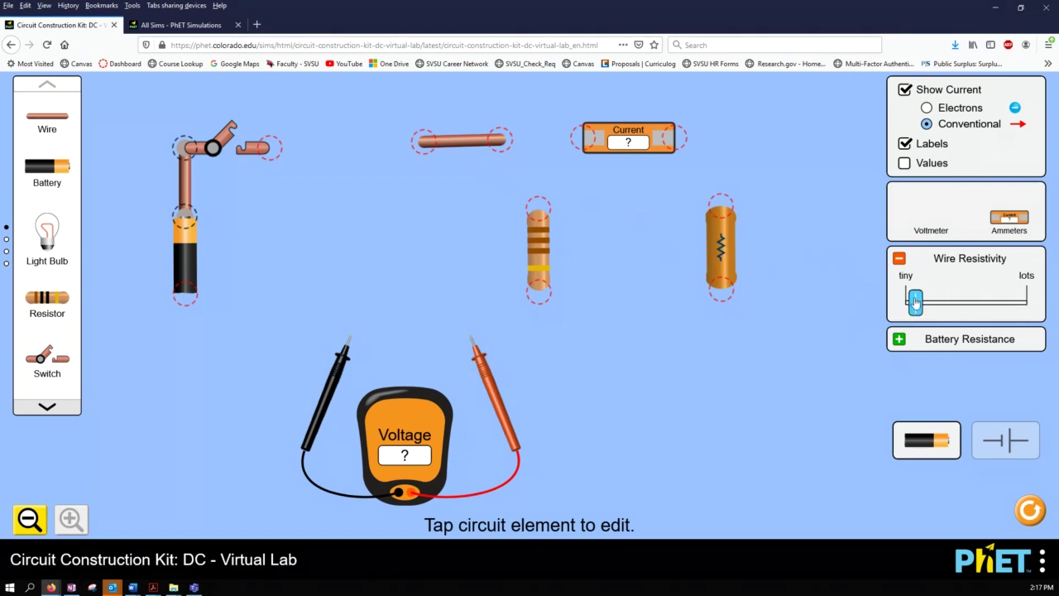
mouse_move(915, 302)
mouse_down()
mouse_move(973, 303)
mouse_move(918, 304)
mouse_up()
click(899, 339)
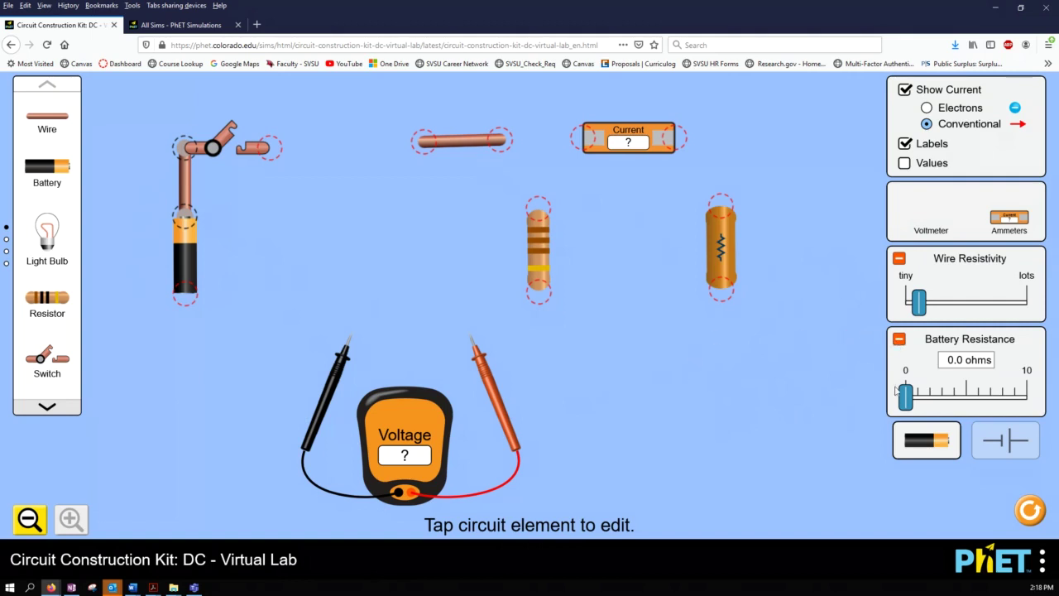
click(899, 339)
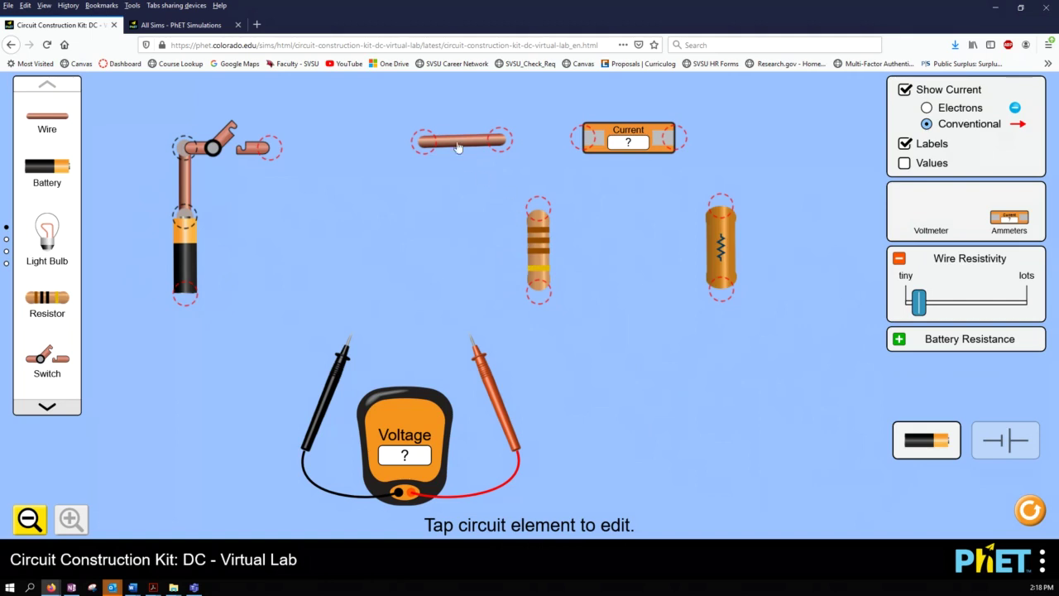
- Pull the top wire toward the switch and add a new wire connecting it to the ammeter
drag(459, 145, 323, 153)
drag(533, 242, 517, 241)
drag(363, 150, 398, 148)
drag(38, 116, 569, 145)
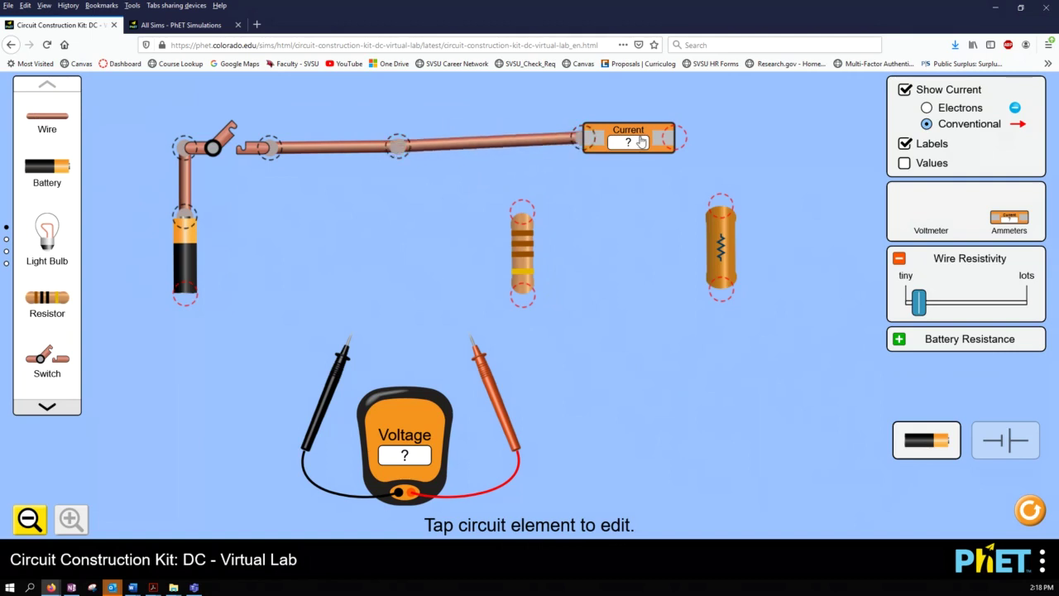
drag(645, 146, 622, 147)
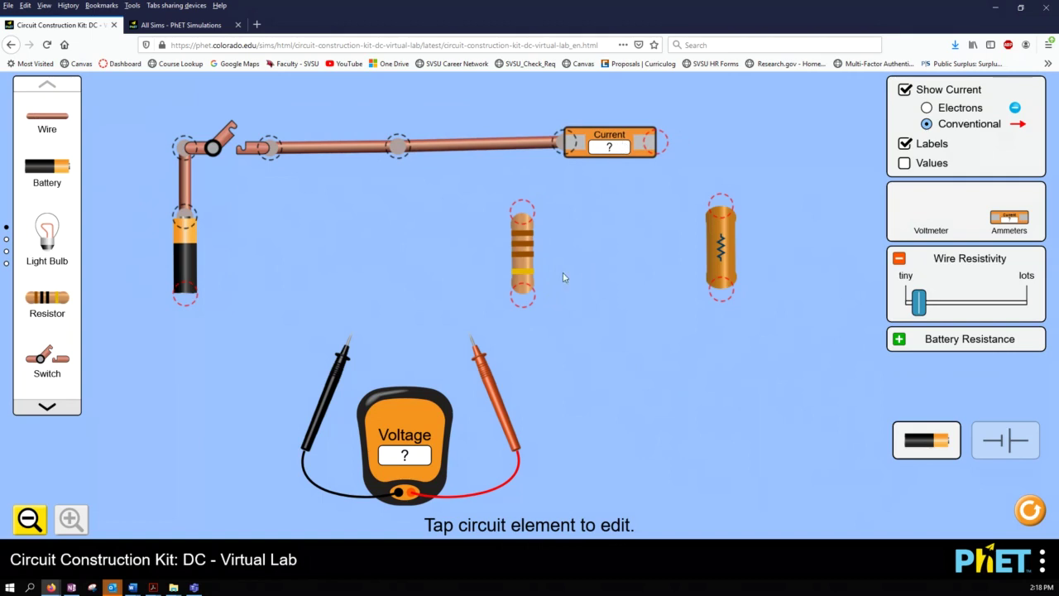
- Move the striped resistor under the top wire, wire the ammeter's right side, and slide the ammeter left
drag(526, 258, 403, 249)
drag(39, 124, 685, 150)
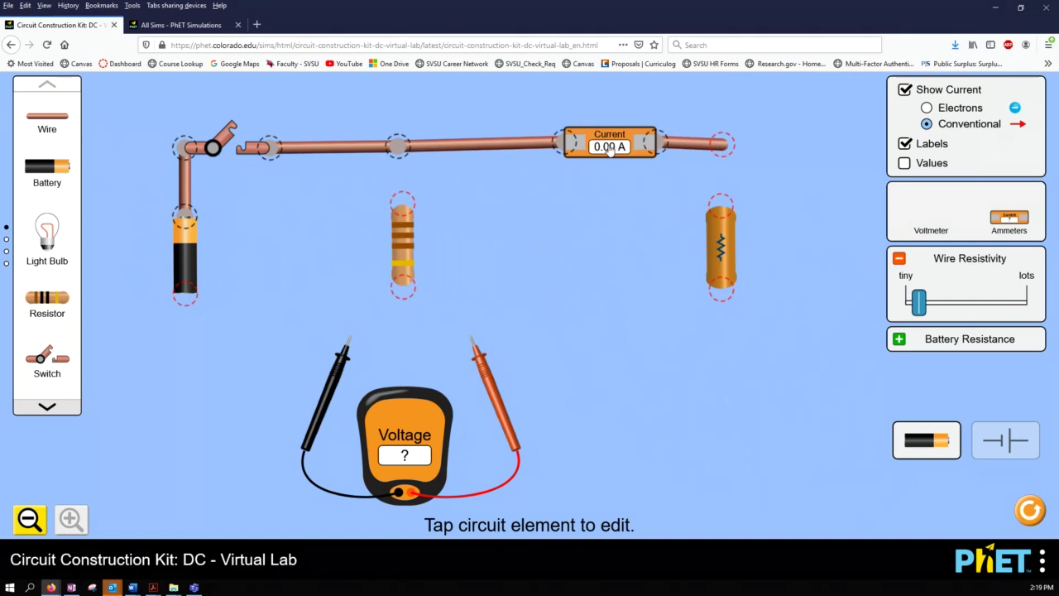
drag(610, 151, 557, 152)
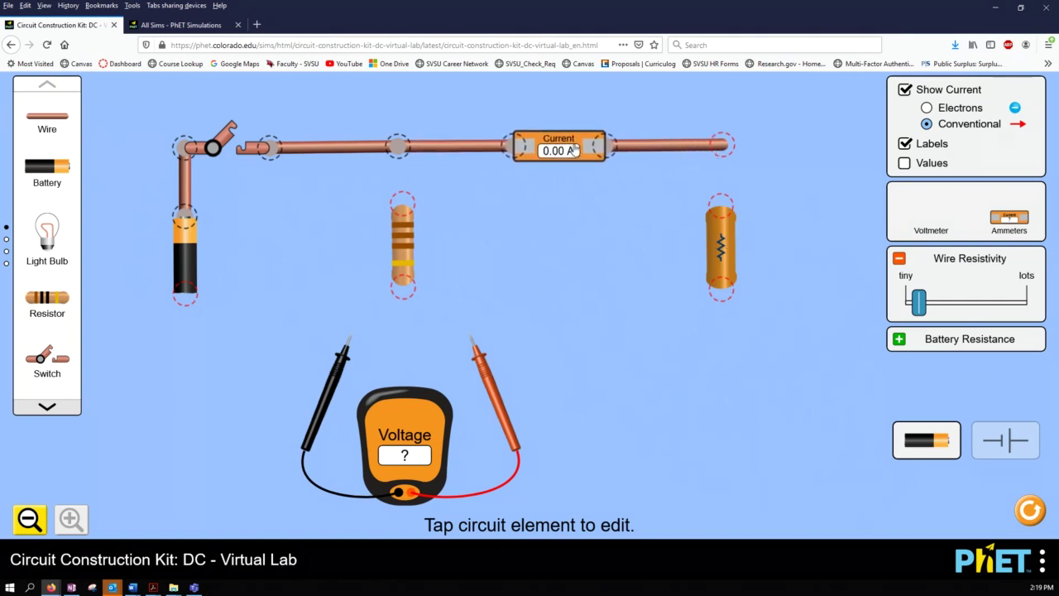
drag(575, 151, 525, 149)
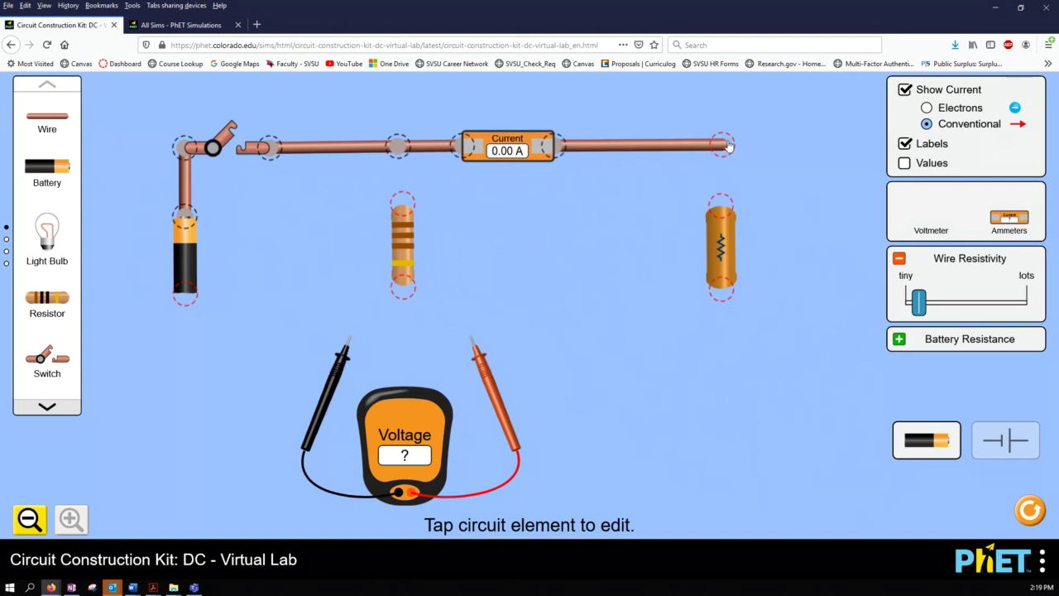
drag(723, 145, 640, 147)
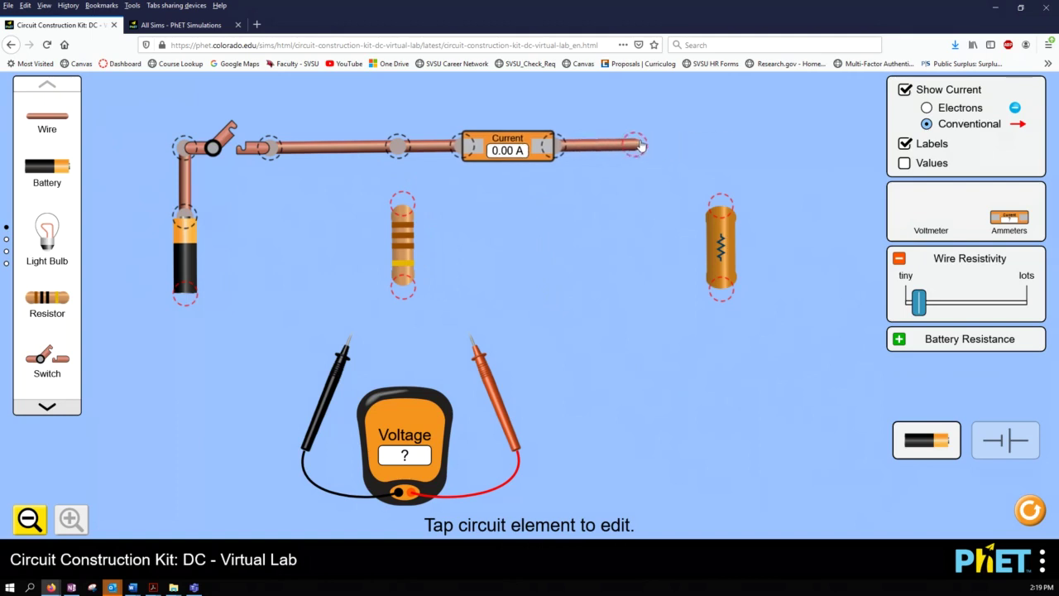
- Place the right resistor under the top wire's end, lower the voltmeter and probes, and join them with a vertical wire
drag(735, 237, 642, 219)
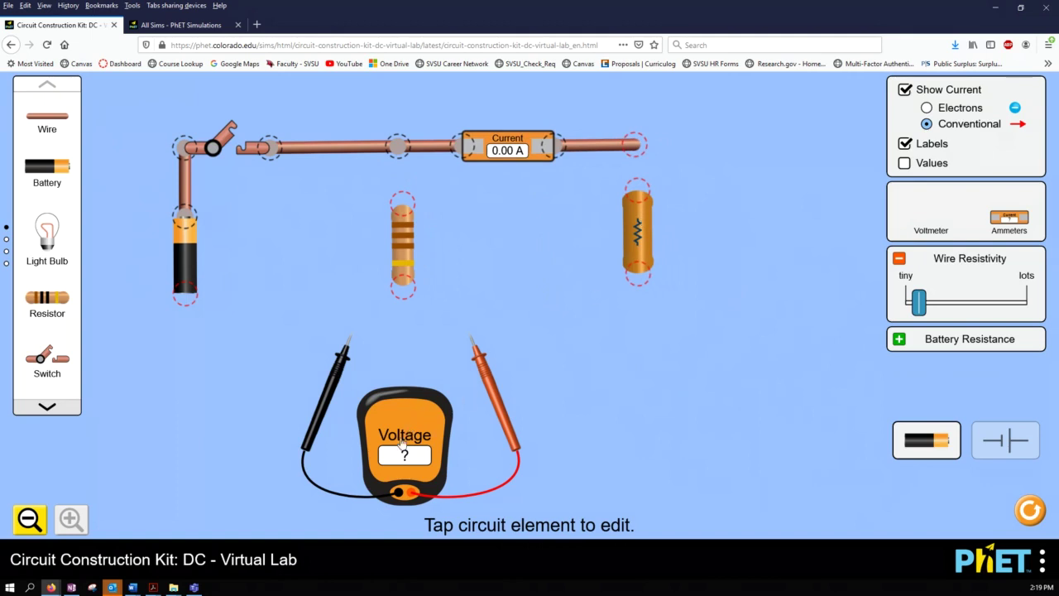
drag(402, 445, 374, 472)
drag(479, 360, 485, 398)
drag(341, 375, 319, 429)
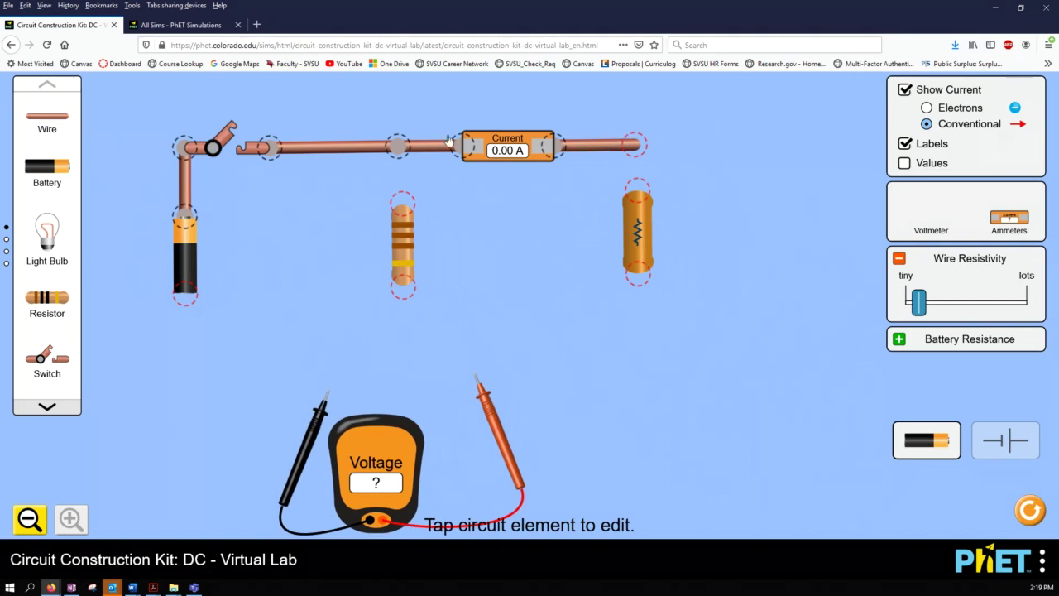
drag(56, 125, 660, 197)
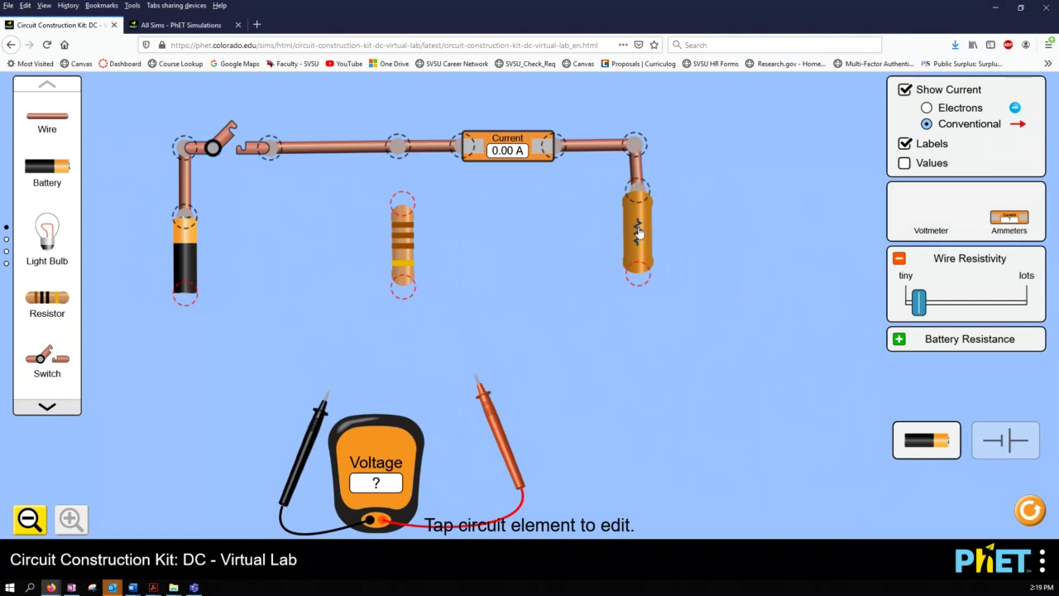
drag(638, 234, 636, 232)
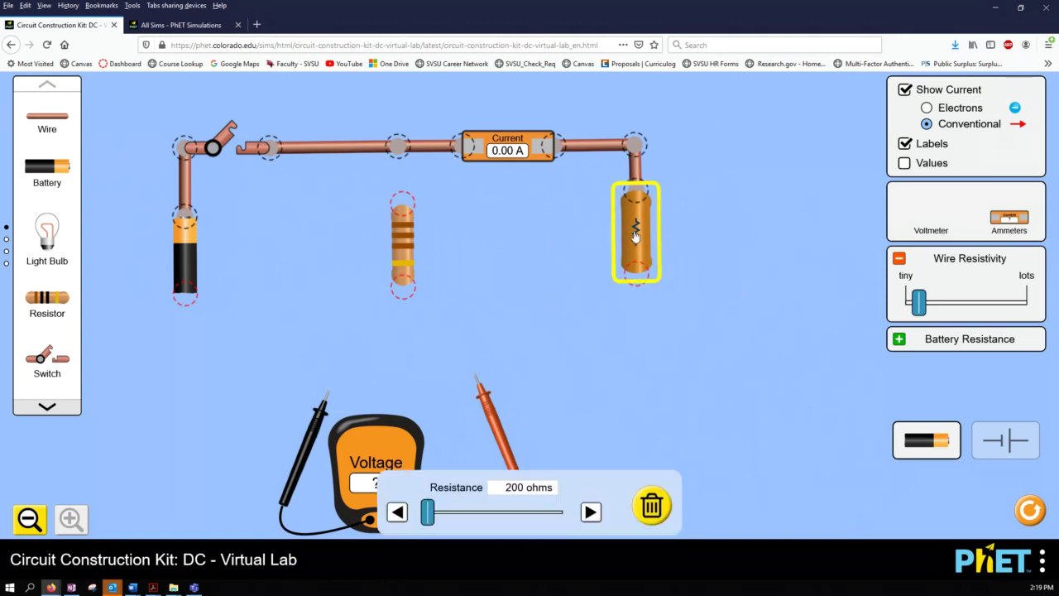
- Run a bottom wire from the right resistor and wire the top wire down to the middle resistor
click(605, 359)
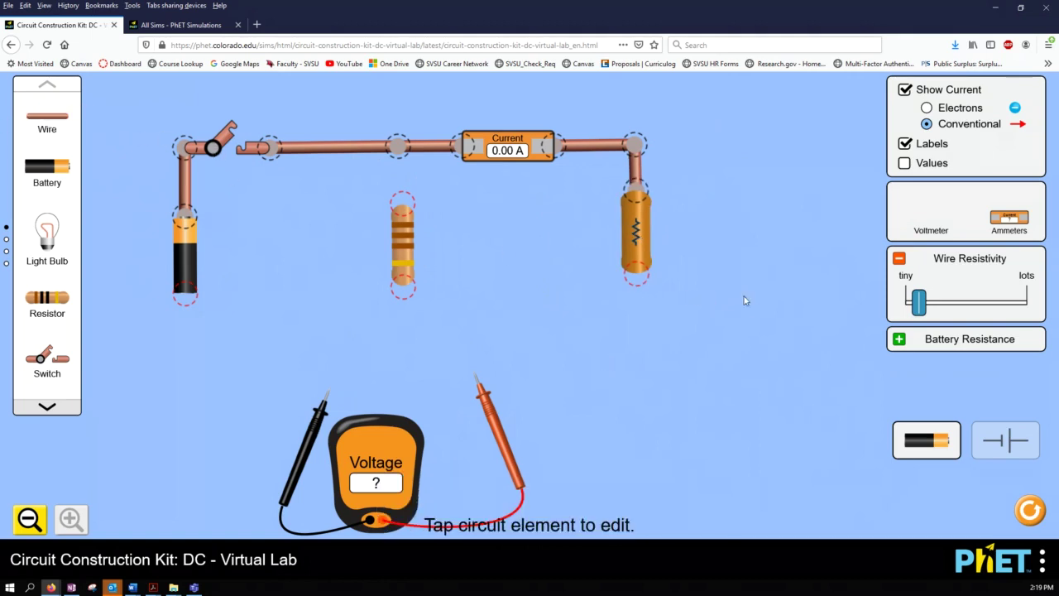
drag(63, 126, 409, 288)
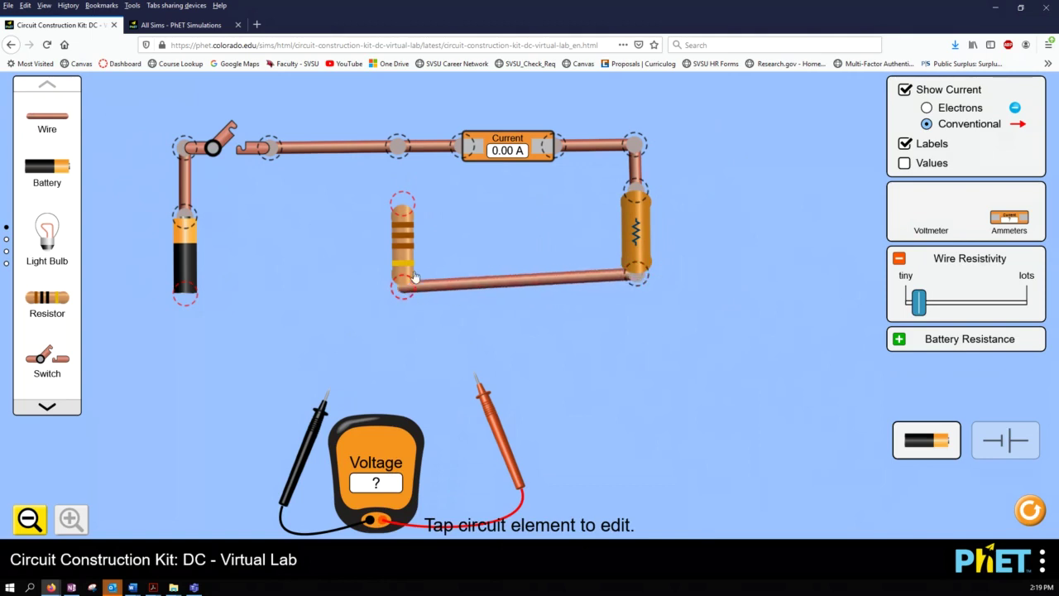
drag(411, 241, 399, 226)
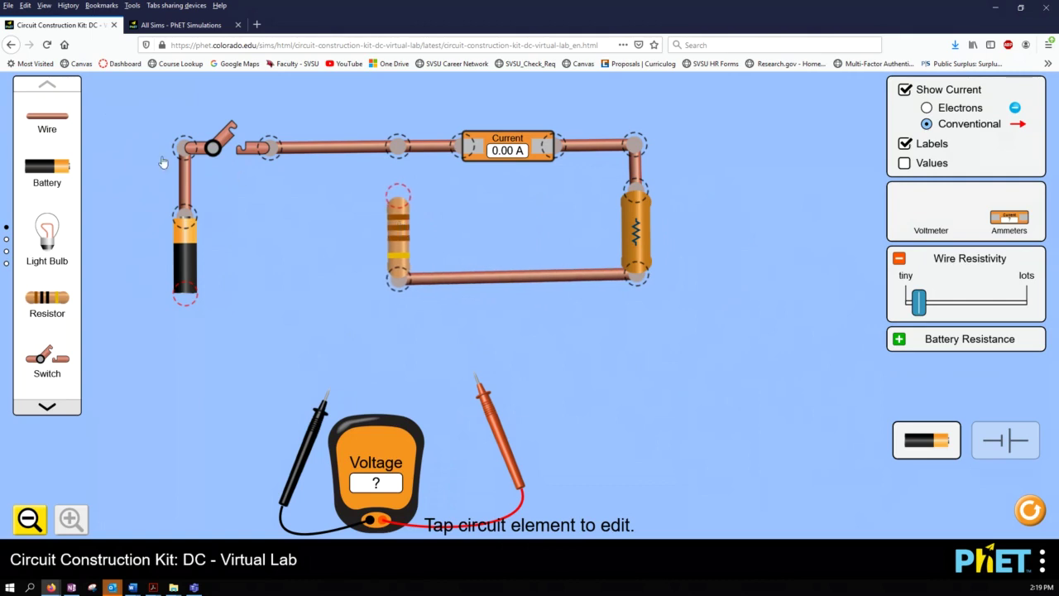
drag(33, 124, 398, 195)
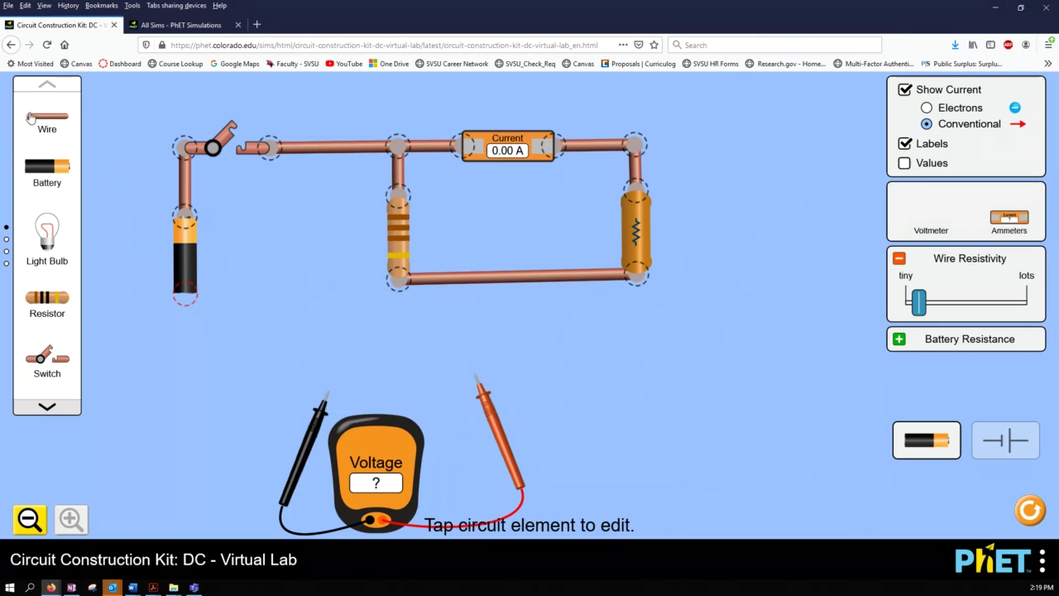
- Connect the battery's bottom terminal to the bottom wire, straighten it, and put the black probe on the junction
drag(30, 117, 393, 289)
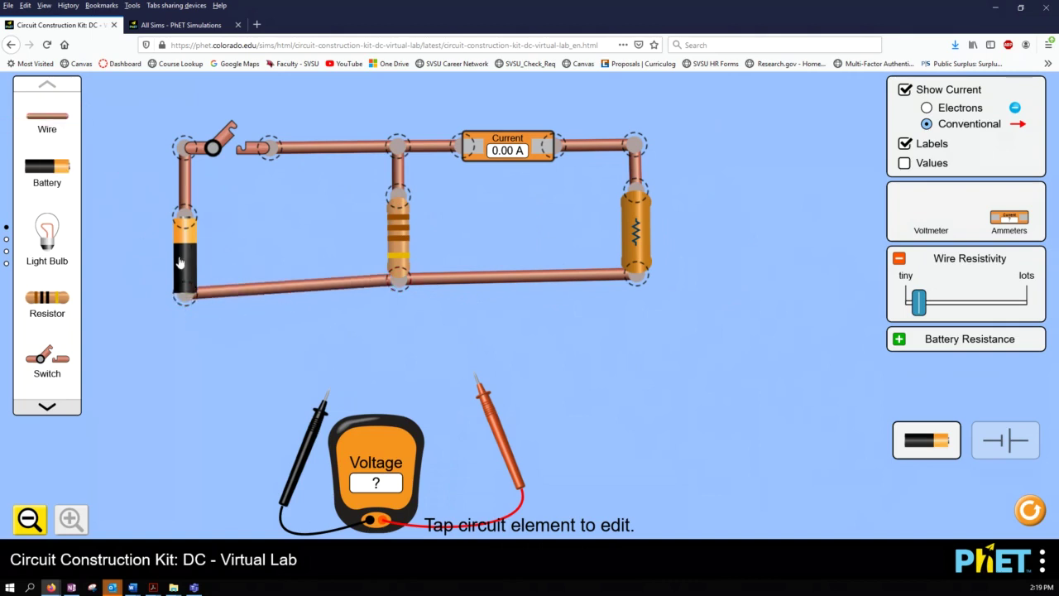
mouse_move(189, 263)
mouse_down()
mouse_move(174, 240)
mouse_move(177, 253)
mouse_up()
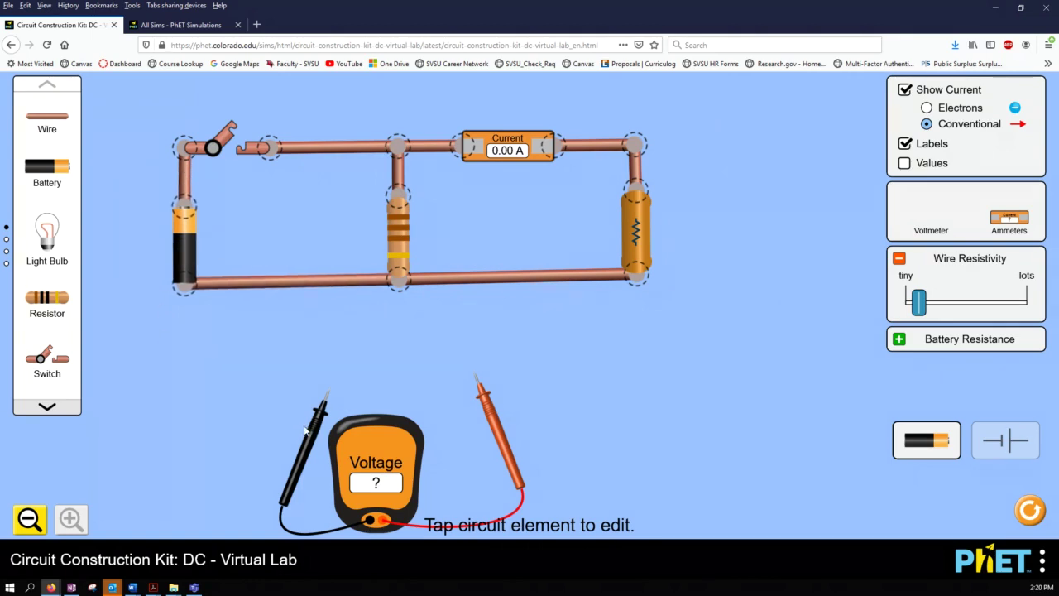
drag(304, 430, 372, 331)
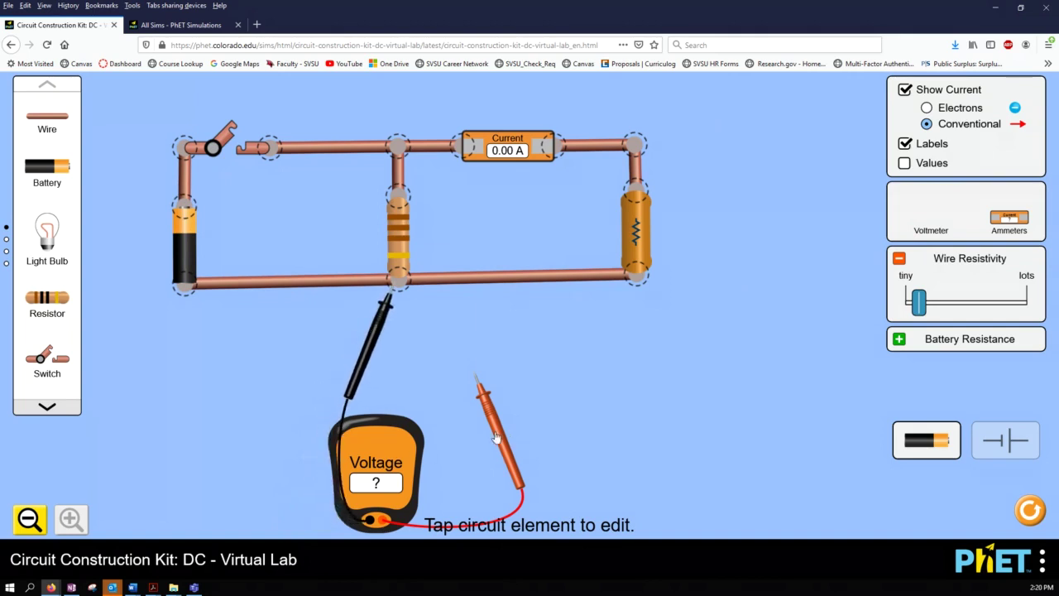
- Put the red probe on the right resistor's top and close the switch, giving 0.03 A and 6.41 V
drag(504, 428, 654, 211)
drag(412, 443, 483, 390)
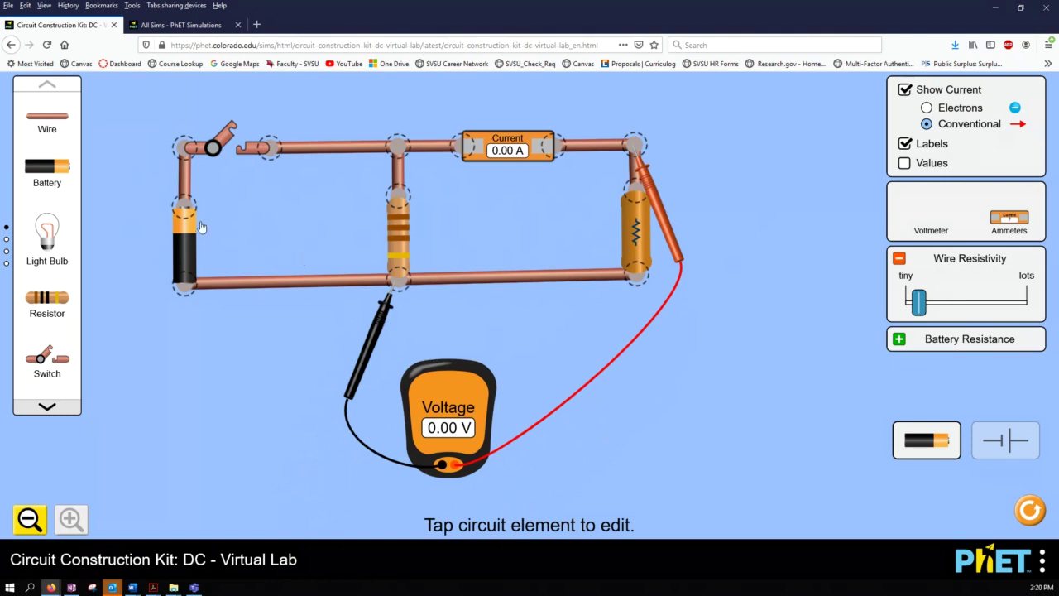
click(229, 142)
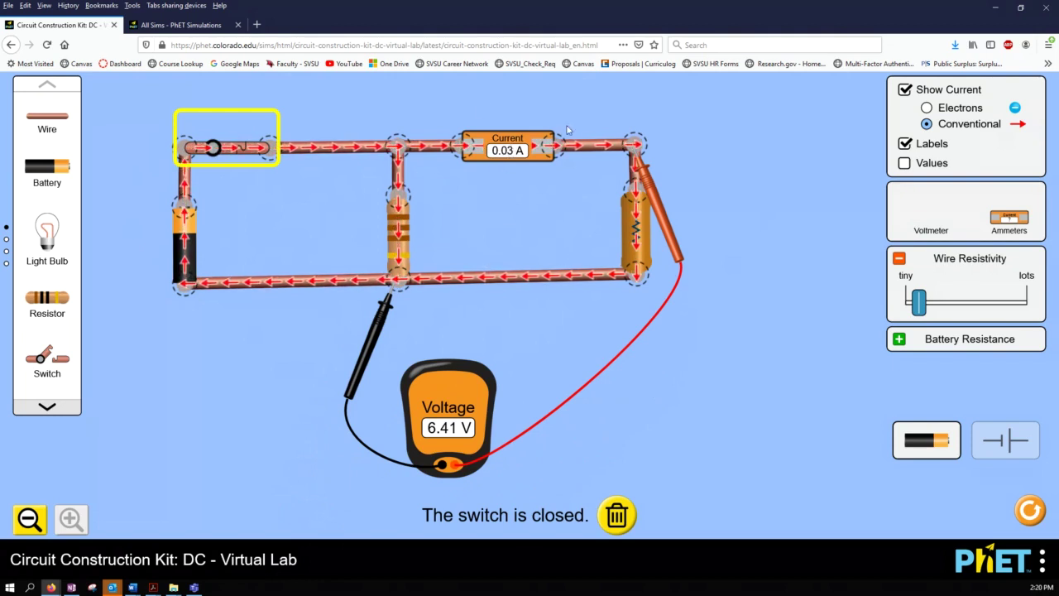
click(288, 341)
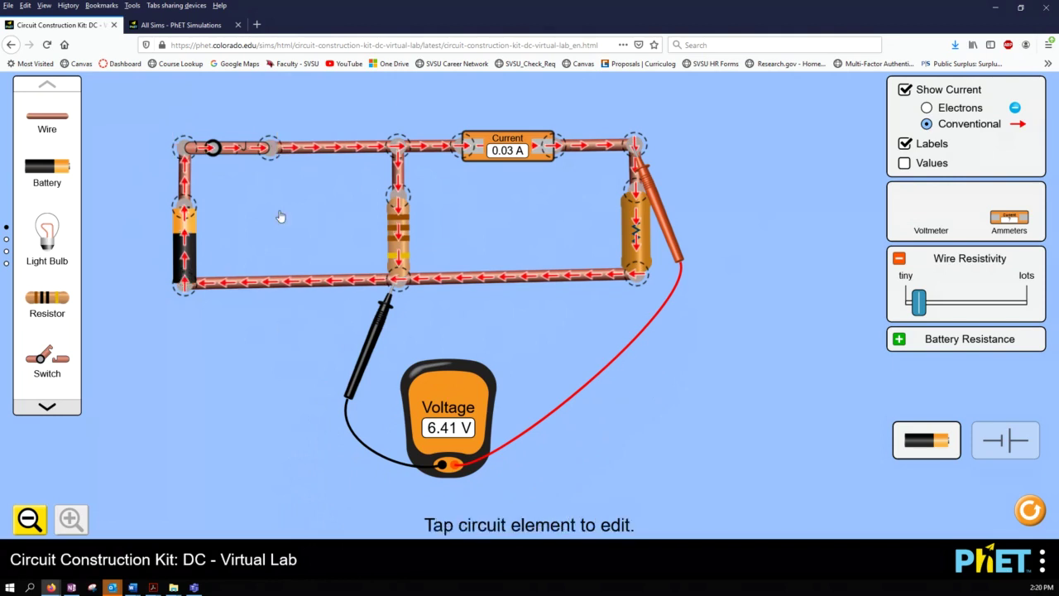
click(230, 148)
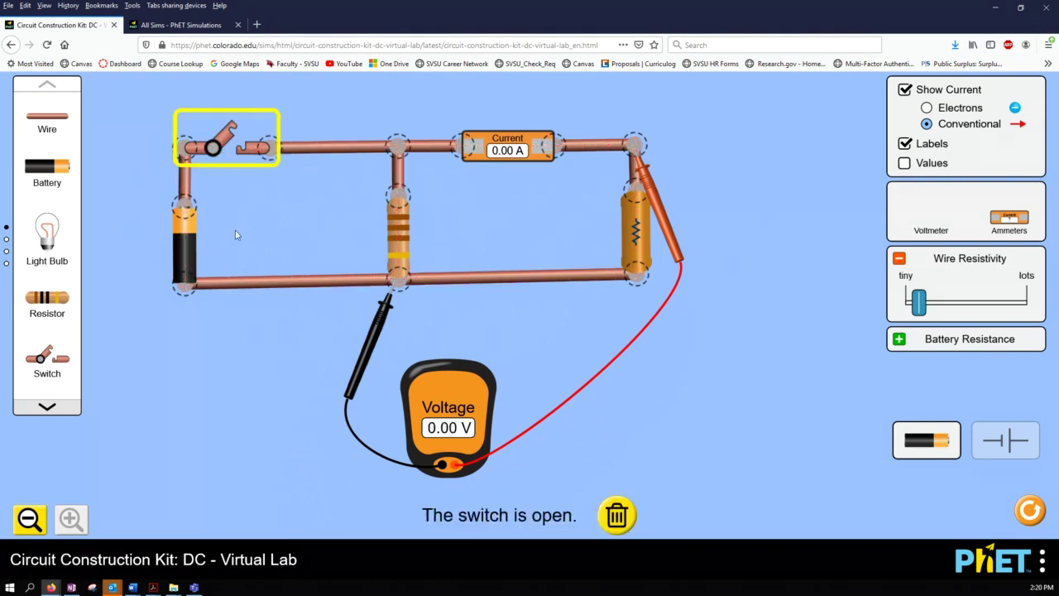
click(232, 143)
click(254, 320)
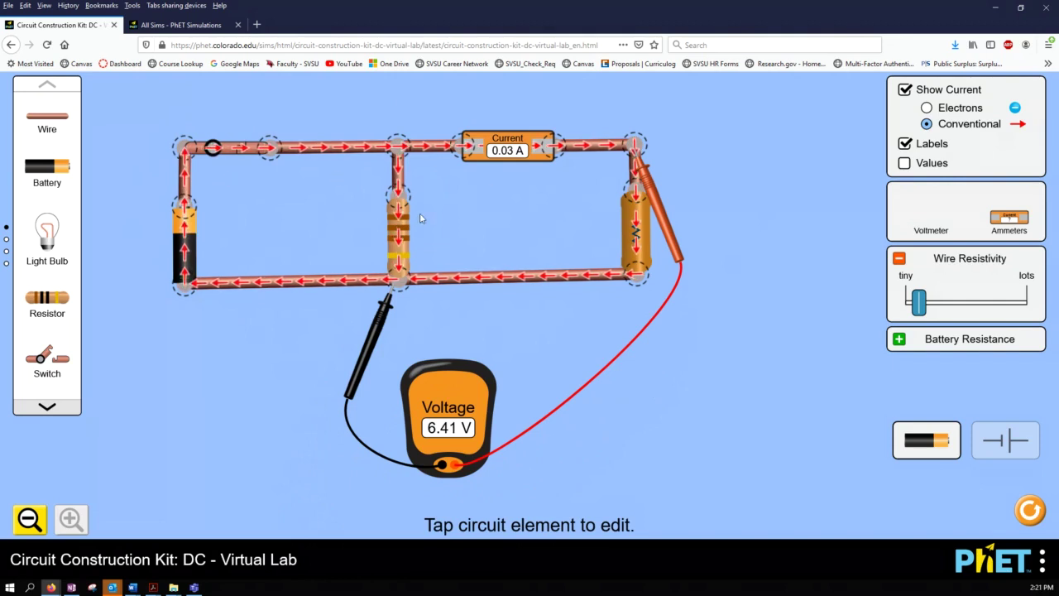
click(519, 140)
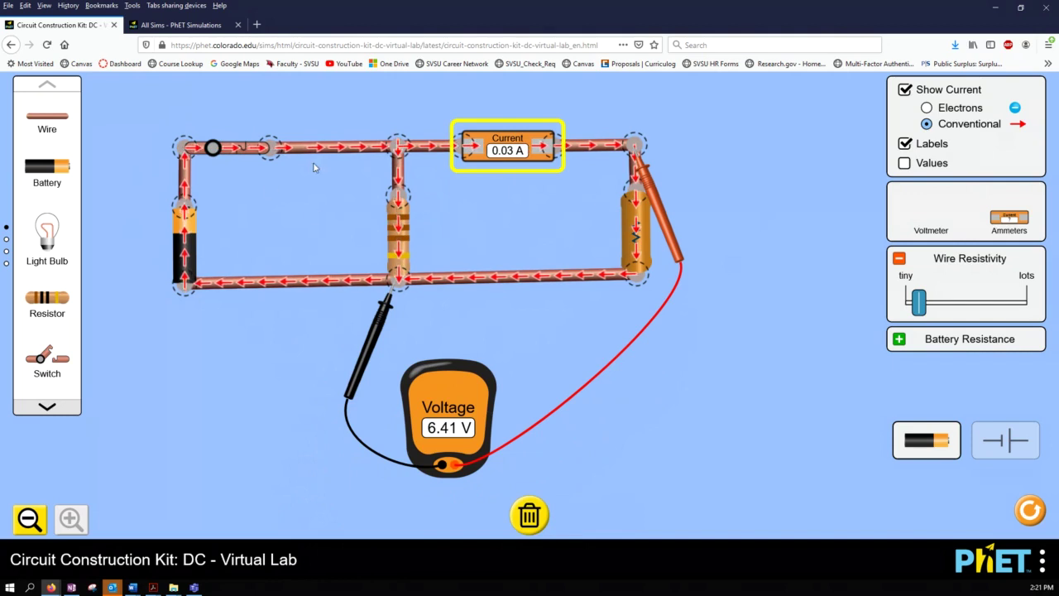
click(336, 184)
click(329, 149)
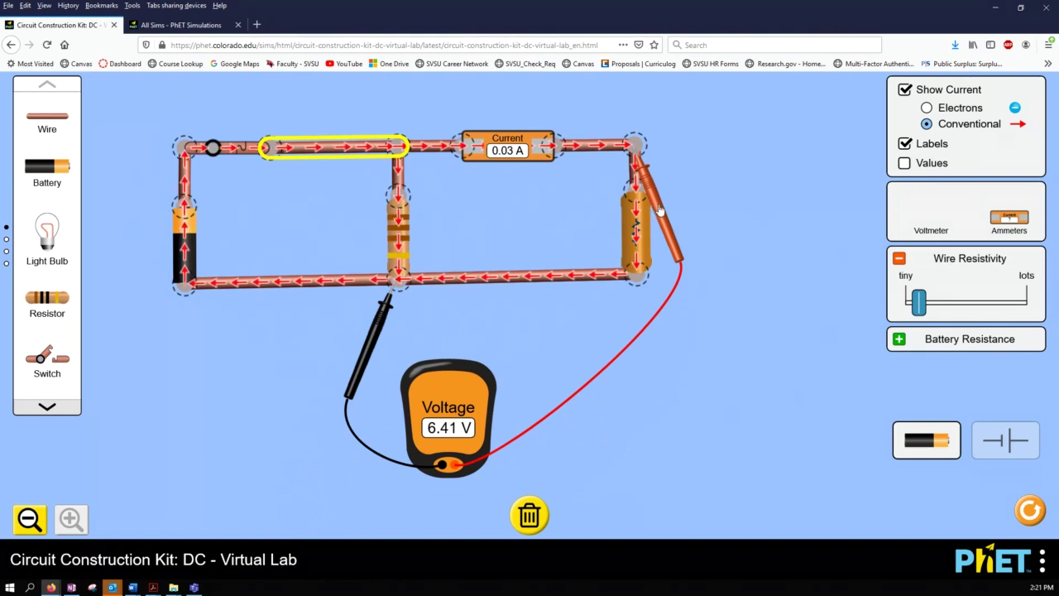
- Probe the battery, drop wire resistivity to minimum, return the probe, then raise it slightly for 6.47 V
drag(660, 210, 209, 210)
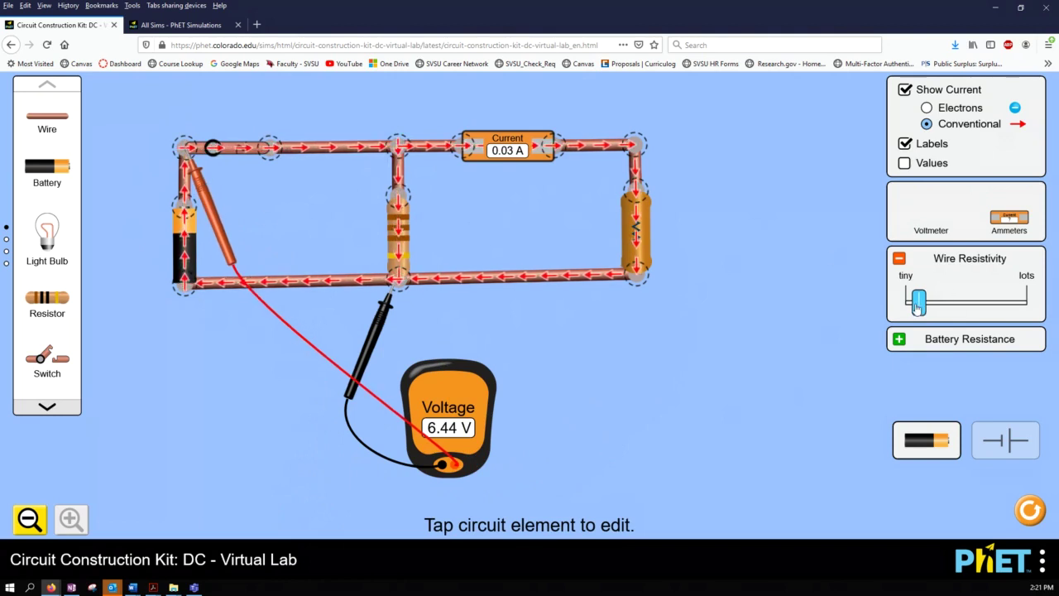
drag(913, 306, 901, 306)
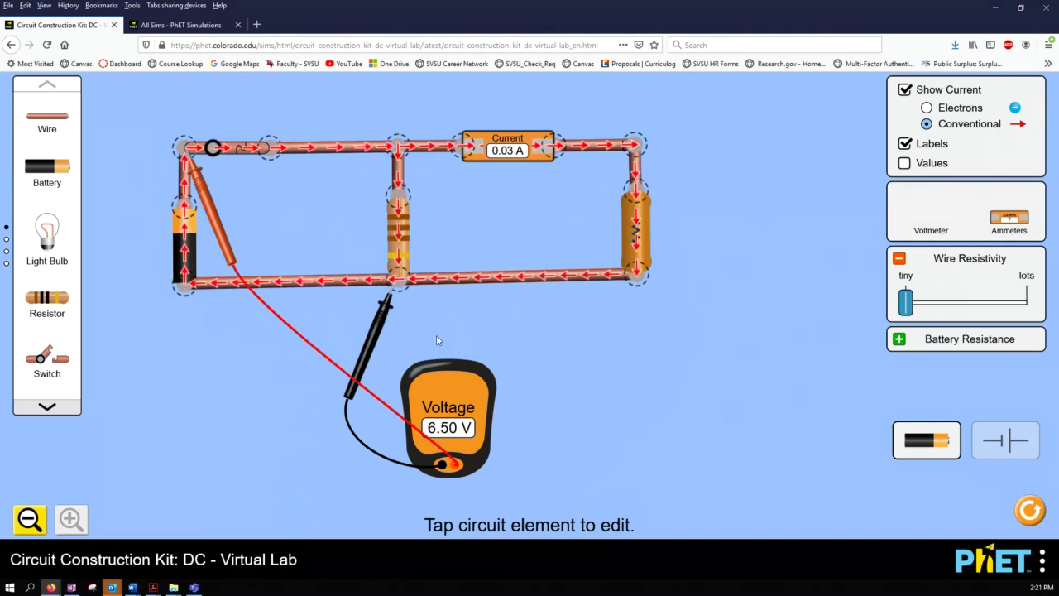
drag(205, 190, 654, 192)
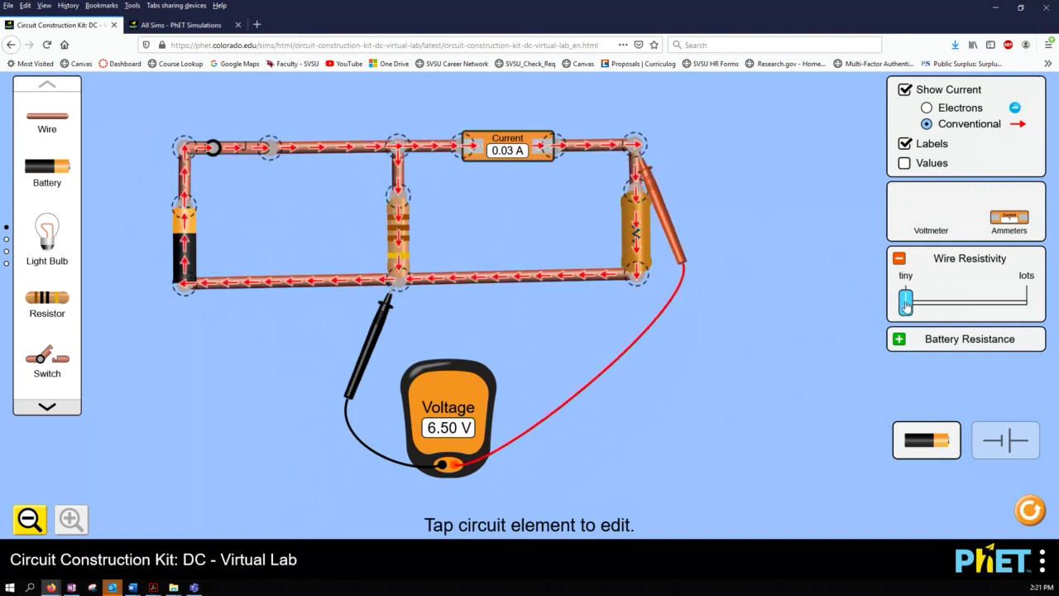
drag(906, 306, 910, 305)
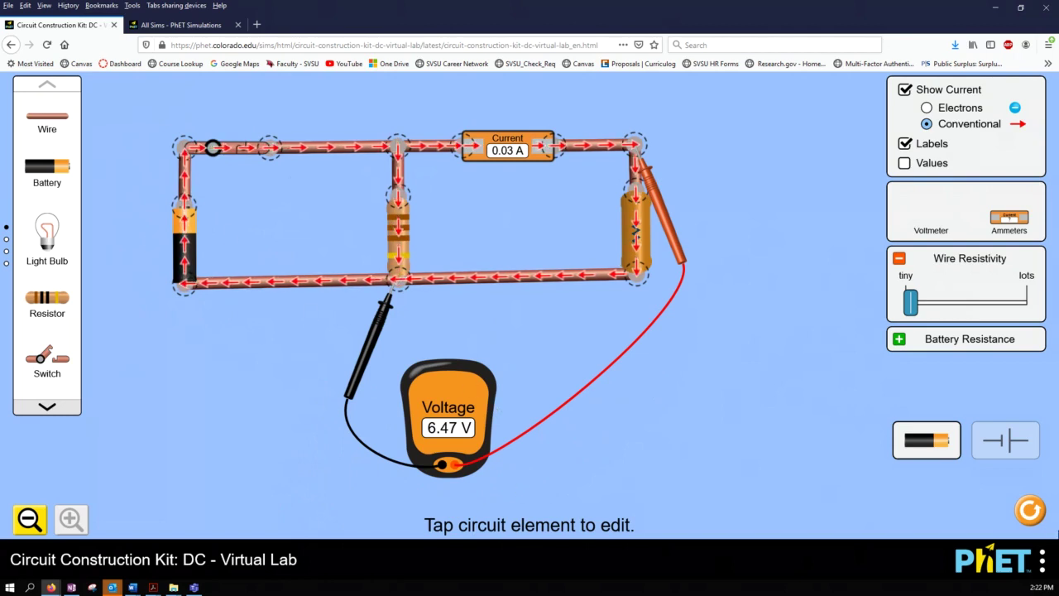
click(1004, 444)
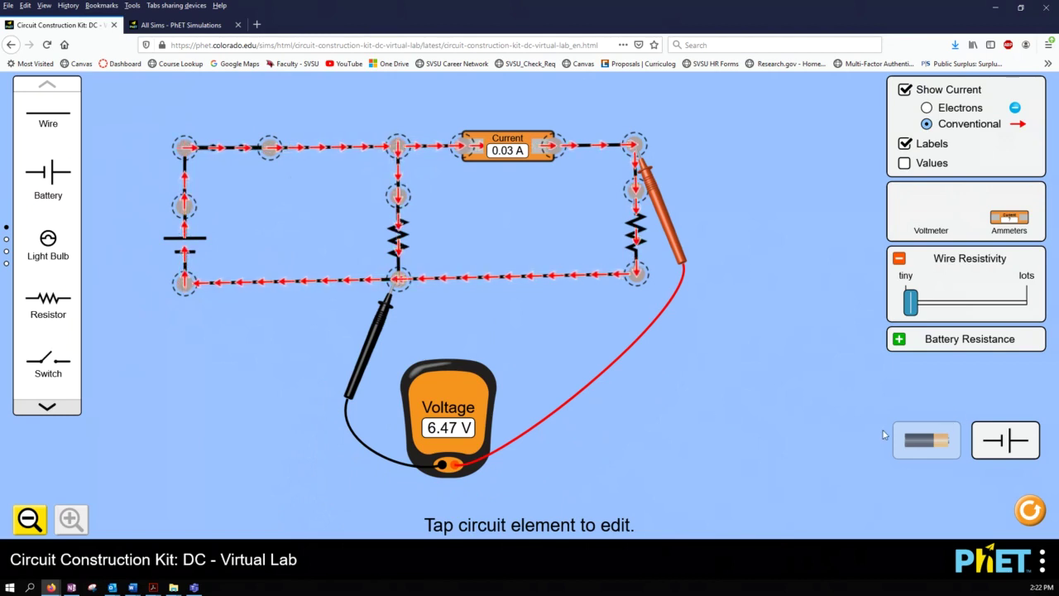
click(918, 442)
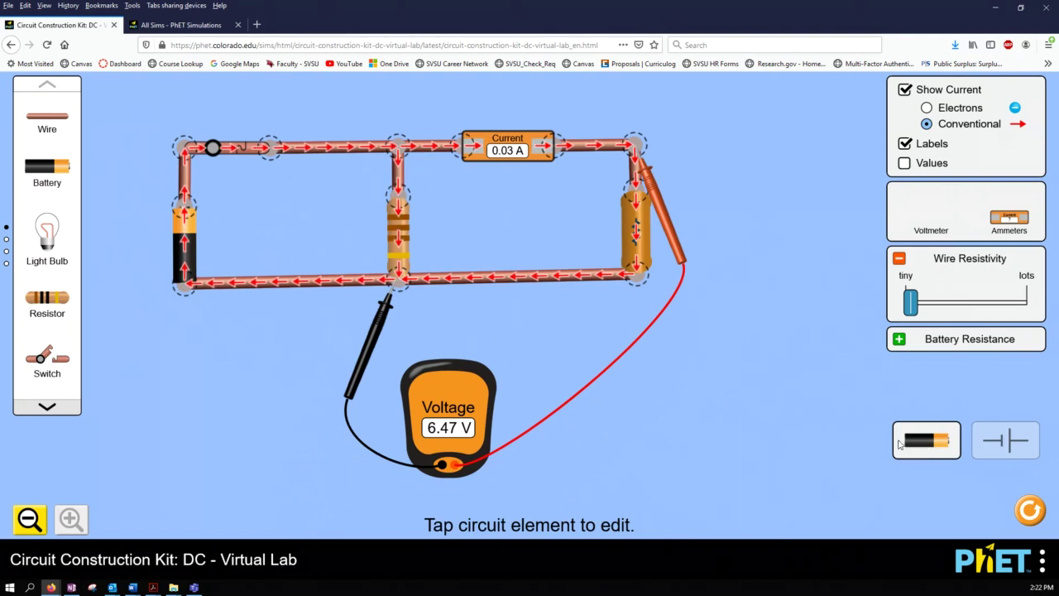